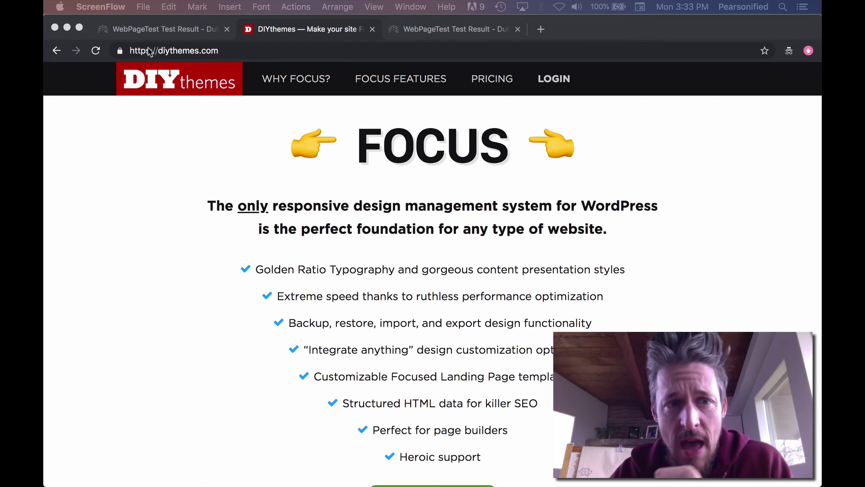
- Return to the diythemes.com test results and highlight the 0.960s First Interactive time
{"action": "left_click", "coordinate": [139, 31]}
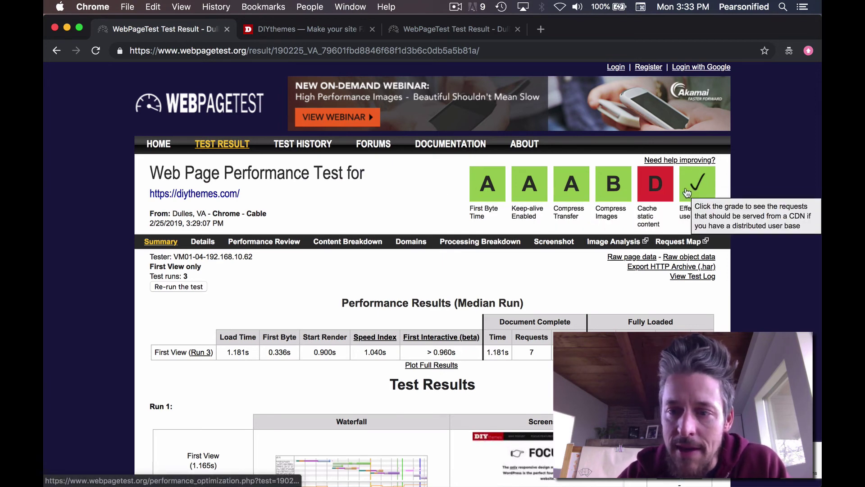
{"action": "scroll", "coordinate": [528, 300], "scroll_direction": "down", "scroll_amount": 2}
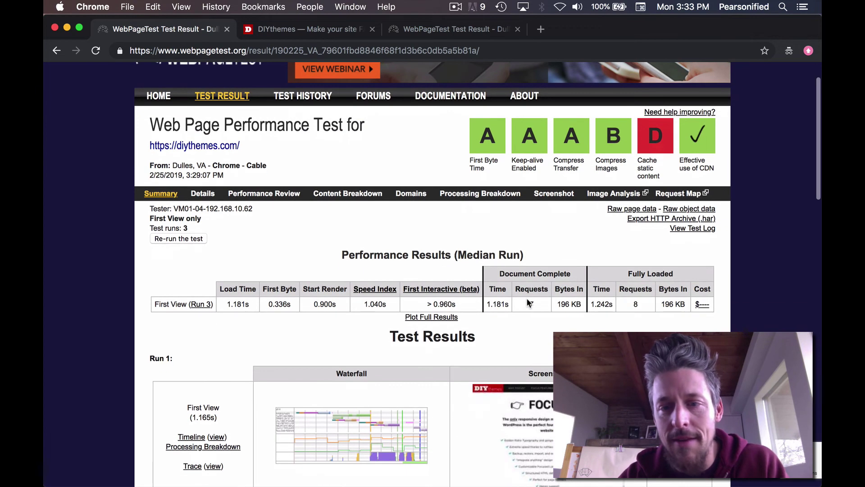
{"action": "scroll", "coordinate": [528, 300], "scroll_direction": "up", "scroll_amount": 2}
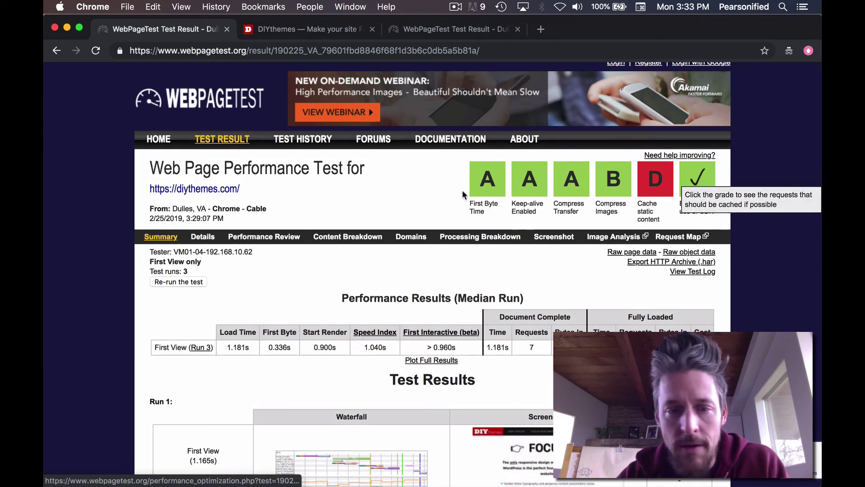
{"action": "scroll", "coordinate": [401, 256], "scroll_direction": "down", "scroll_amount": 1}
{"action": "scroll", "coordinate": [401, 255], "scroll_direction": "down", "scroll_amount": 1}
{"action": "scroll", "coordinate": [401, 256], "scroll_direction": "up", "scroll_amount": 2}
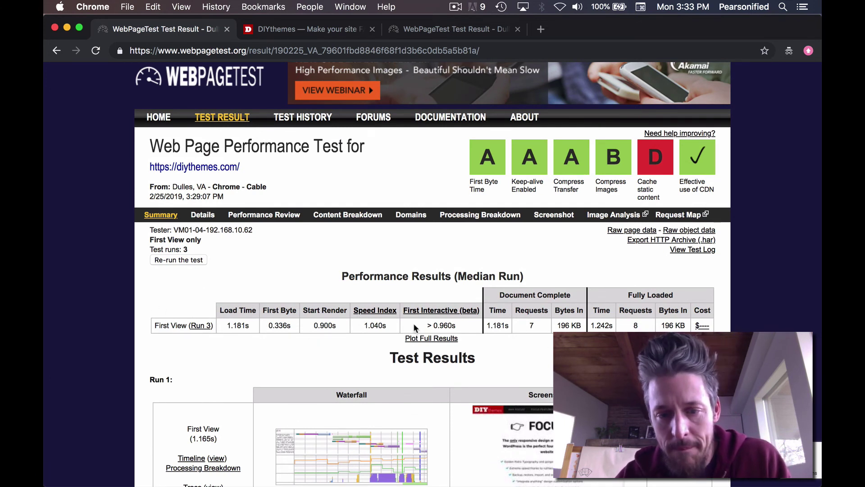
{"action": "left_click_drag", "start_coordinate": [426, 325], "coordinate": [466, 329]}
{"action": "left_click", "coordinate": [466, 329]}
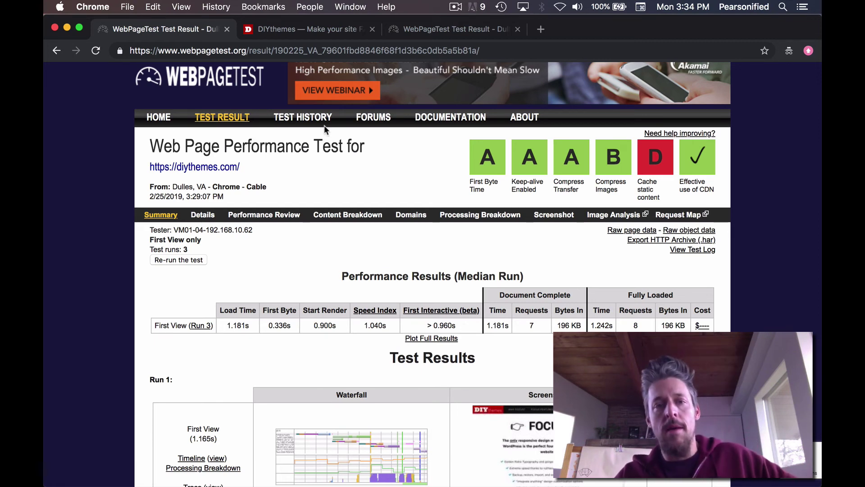
- Compare the DIYthemes homepage against its WebPageTest results, ending on the results
{"action": "left_click", "coordinate": [287, 29]}
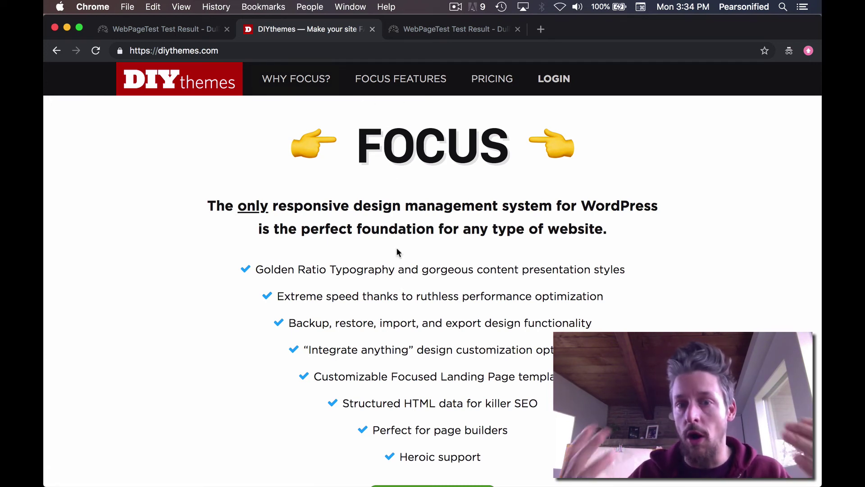
{"action": "left_click", "coordinate": [188, 33]}
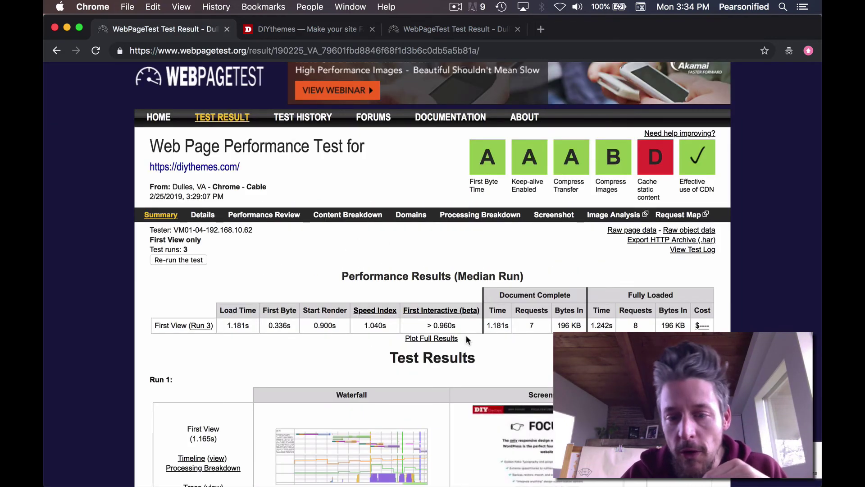
{"action": "left_click", "coordinate": [273, 30]}
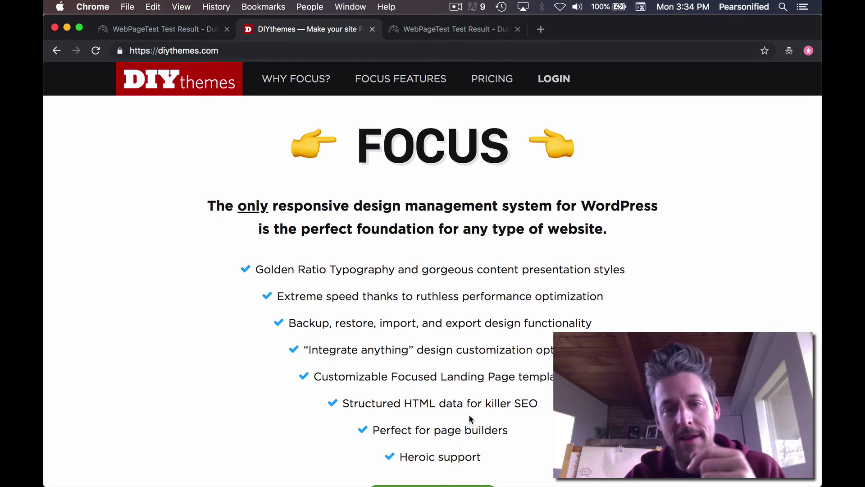
{"action": "left_click", "coordinate": [151, 30]}
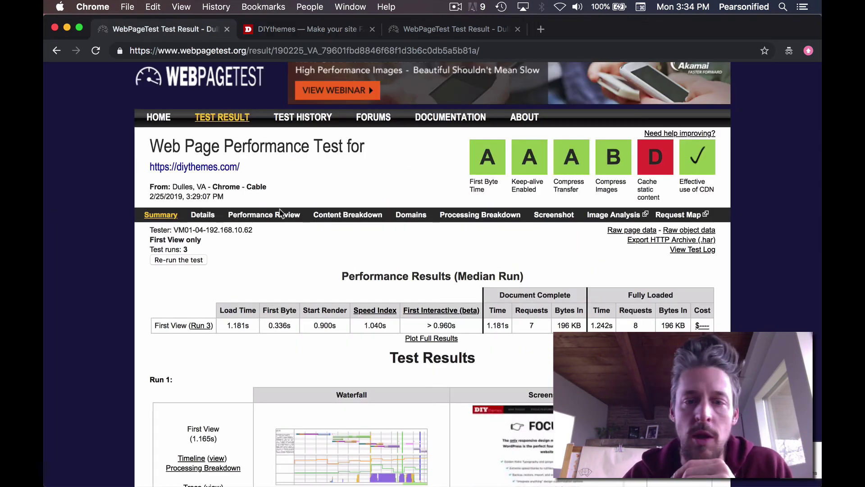
- Highlight First Interactive, Fully Loaded 1.242s and Document Complete 1.181s in the diythemes results
{"action": "left_click_drag", "start_coordinate": [424, 325], "coordinate": [450, 325]}
{"action": "left_click", "coordinate": [450, 325]}
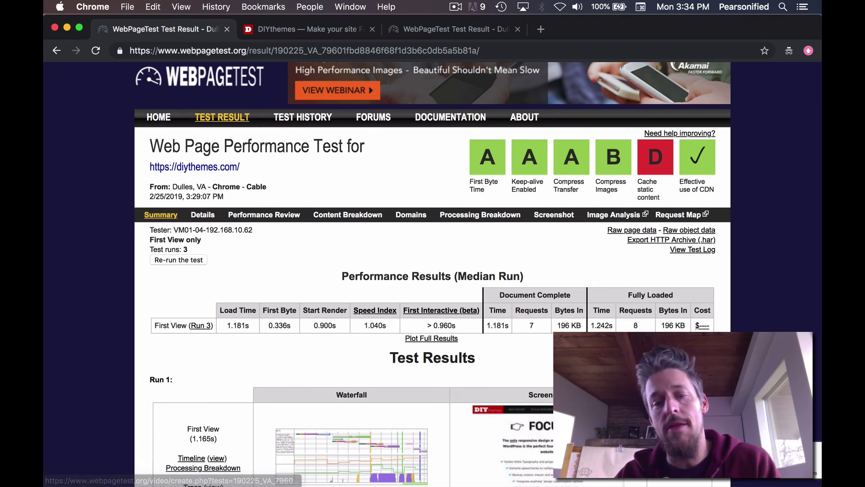
{"action": "left_click_drag", "start_coordinate": [593, 325], "coordinate": [616, 329]}
{"action": "left_click", "coordinate": [616, 329]}
{"action": "left_click_drag", "start_coordinate": [489, 325], "coordinate": [511, 328]}
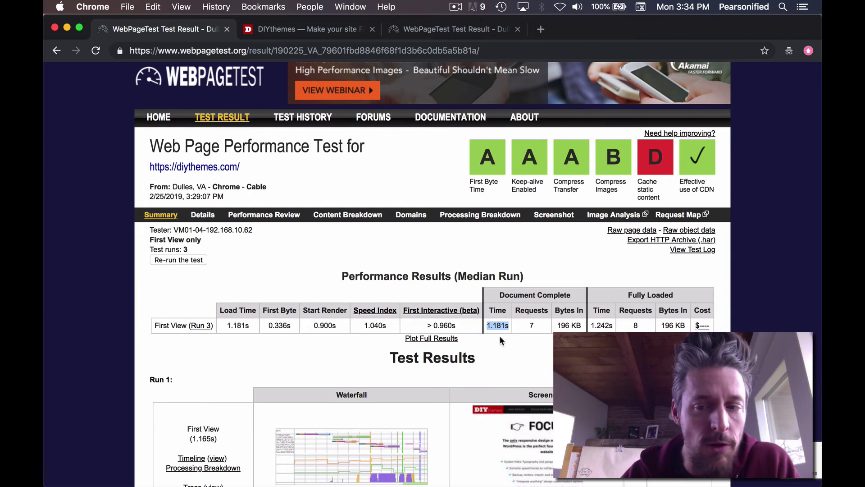
{"action": "left_click", "coordinate": [495, 331]}
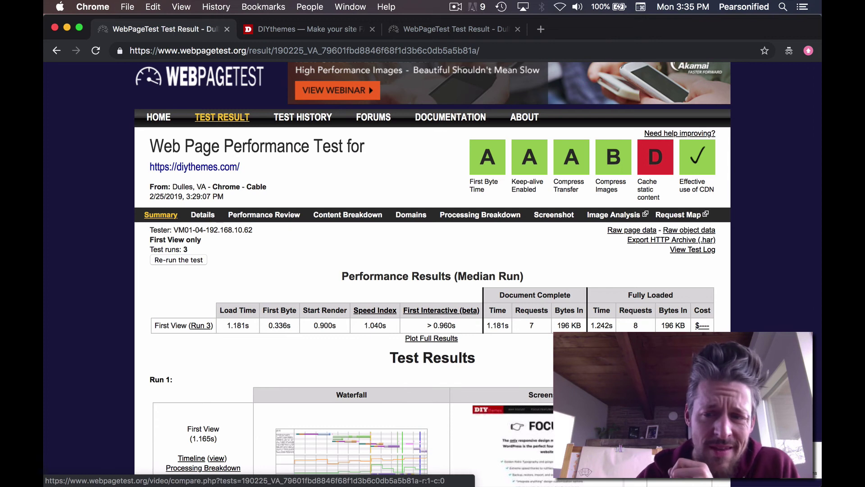
{"action": "left_click_drag", "start_coordinate": [639, 325], "coordinate": [624, 327]}
{"action": "left_click", "coordinate": [633, 328]}
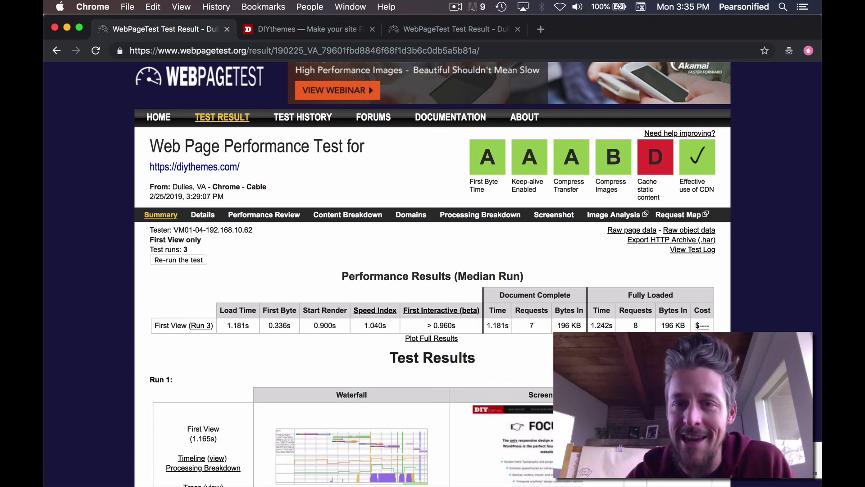
{"action": "left_click_drag", "start_coordinate": [590, 323], "coordinate": [642, 324]}
{"action": "left_click", "coordinate": [687, 326]}
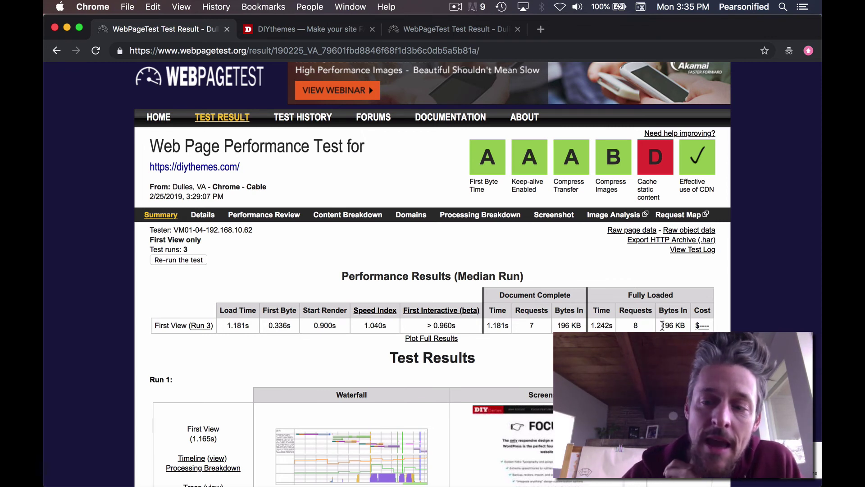
{"action": "left_click_drag", "start_coordinate": [662, 325], "coordinate": [682, 325]}
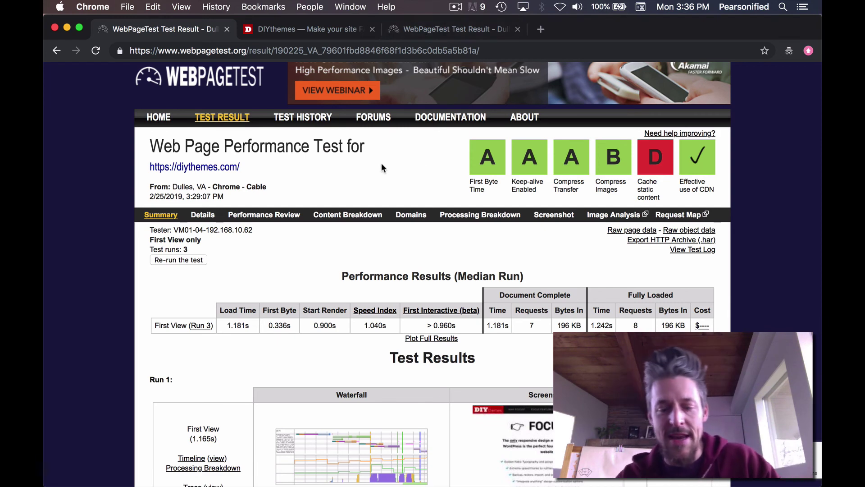
- Start a new private tab with 'casago.' typed, then return to the DIYthemes homepage
{"action": "key", "text": "super+t"}
{"action": "type", "text": "casago"}
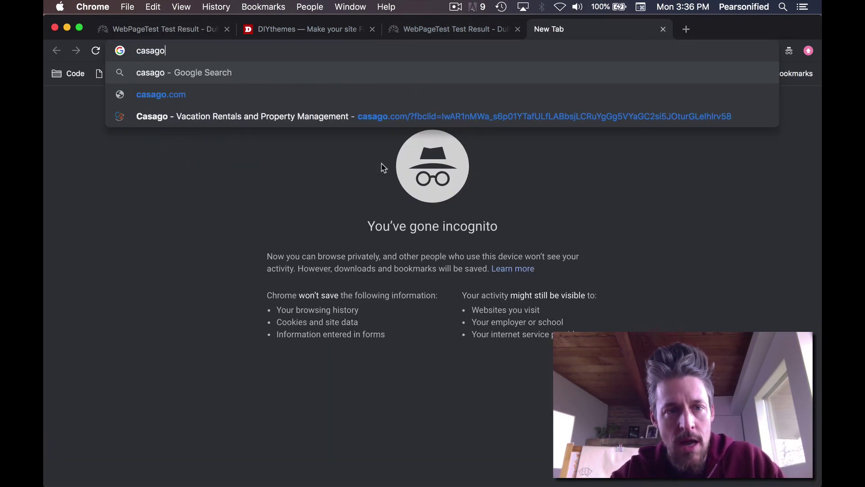
{"action": "type", "text": "."}
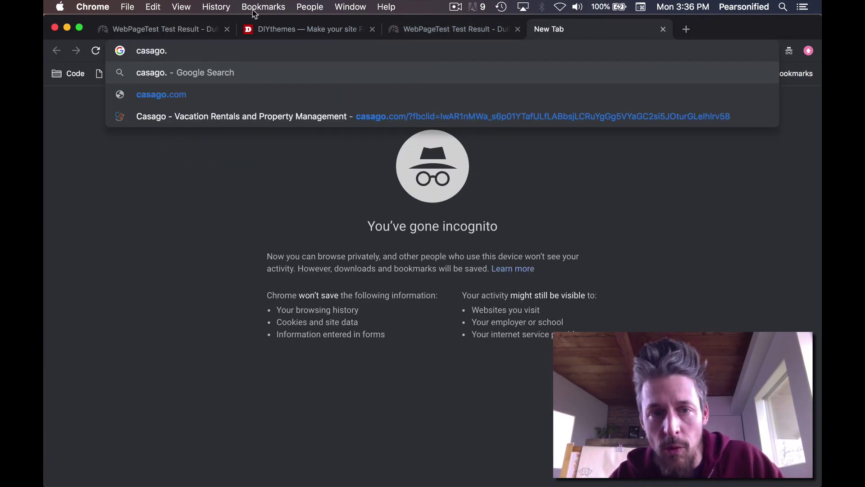
{"action": "left_click", "coordinate": [325, 30]}
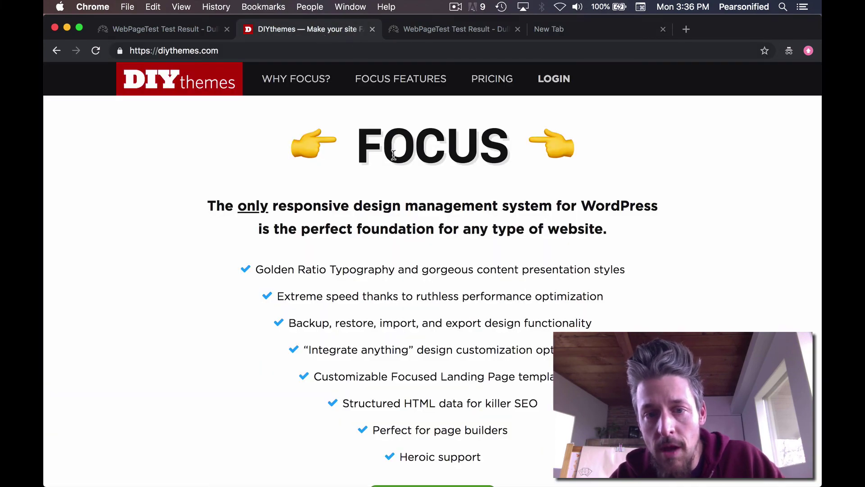
{"action": "scroll", "coordinate": [455, 307], "scroll_direction": "down", "scroll_amount": 15}
{"action": "scroll", "coordinate": [455, 309], "scroll_direction": "up", "scroll_amount": 15}
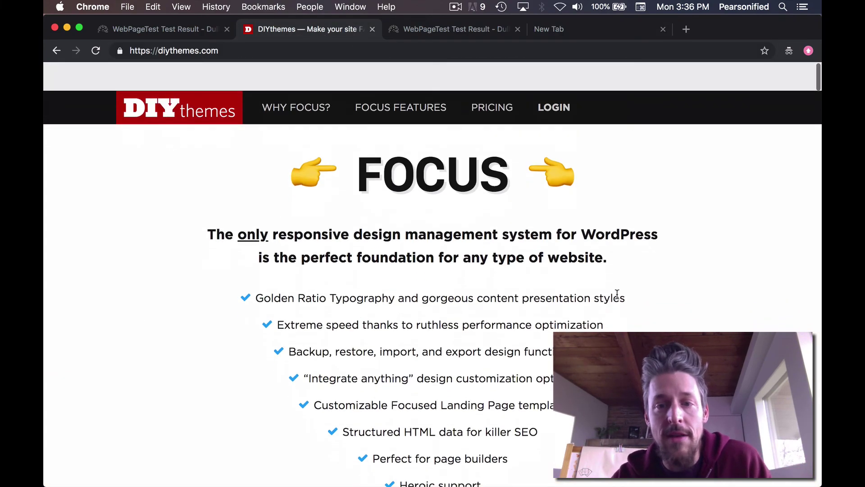
- View the DIYthemes homepage's page source and scroll through its HTML
{"action": "right_click", "coordinate": [672, 273]}
{"action": "left_click", "coordinate": [690, 367]}
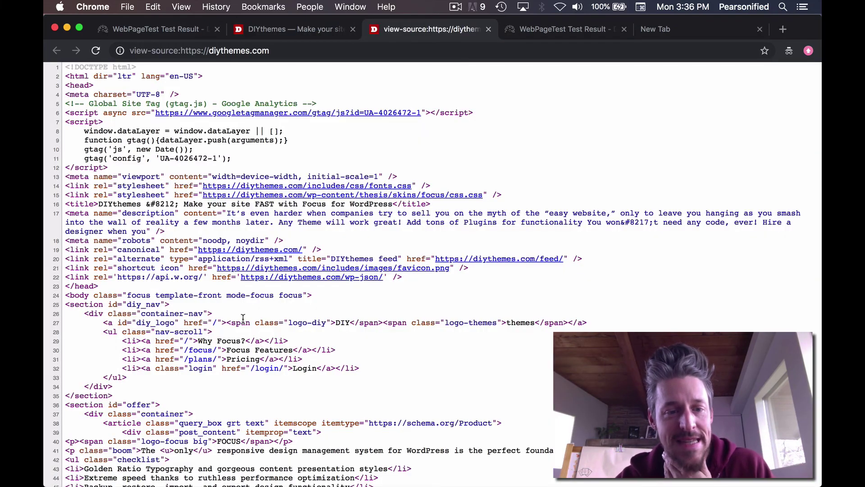
{"action": "scroll", "coordinate": [243, 318], "scroll_direction": "down", "scroll_amount": 20}
{"action": "scroll", "coordinate": [244, 319], "scroll_direction": "up", "scroll_amount": 18}
{"action": "scroll", "coordinate": [243, 319], "scroll_direction": "up", "scroll_amount": 3}
{"action": "scroll", "coordinate": [115, 211], "scroll_direction": "down", "scroll_amount": 12}
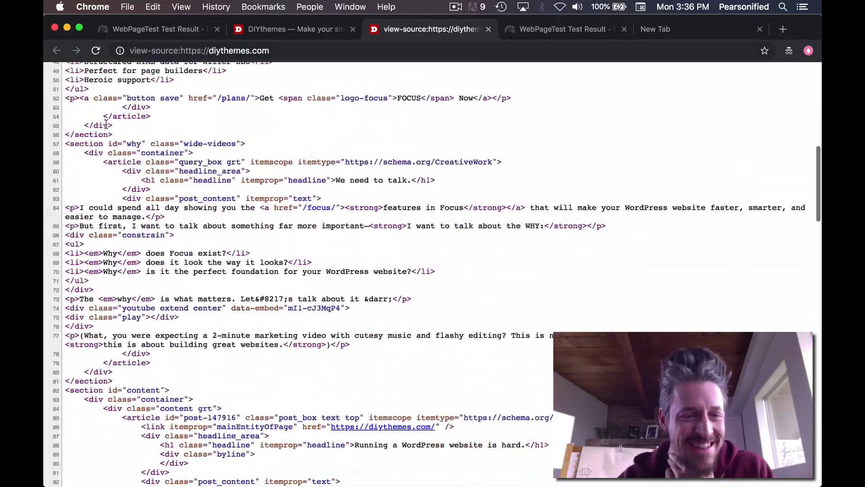
{"action": "scroll", "coordinate": [224, 411], "scroll_direction": "down", "scroll_amount": 20}
{"action": "scroll", "coordinate": [232, 415], "scroll_direction": "up", "scroll_amount": 20}
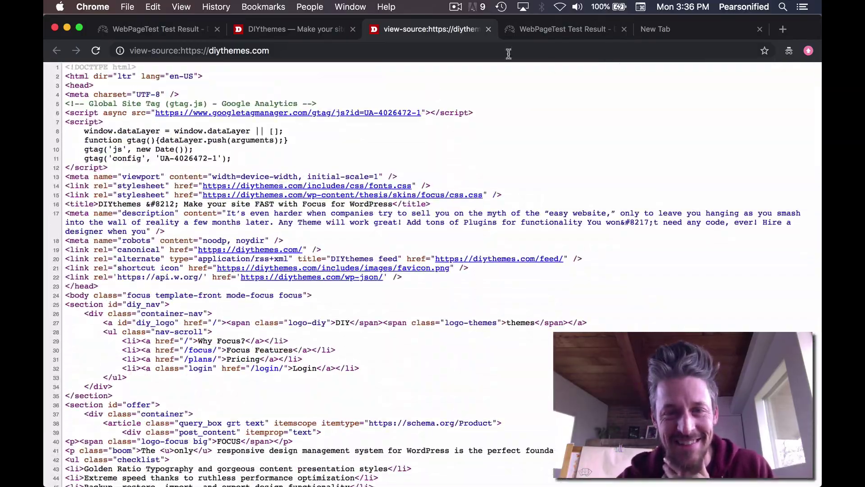
- Load casago.com in the new private tab
{"action": "left_click", "coordinate": [659, 29]}
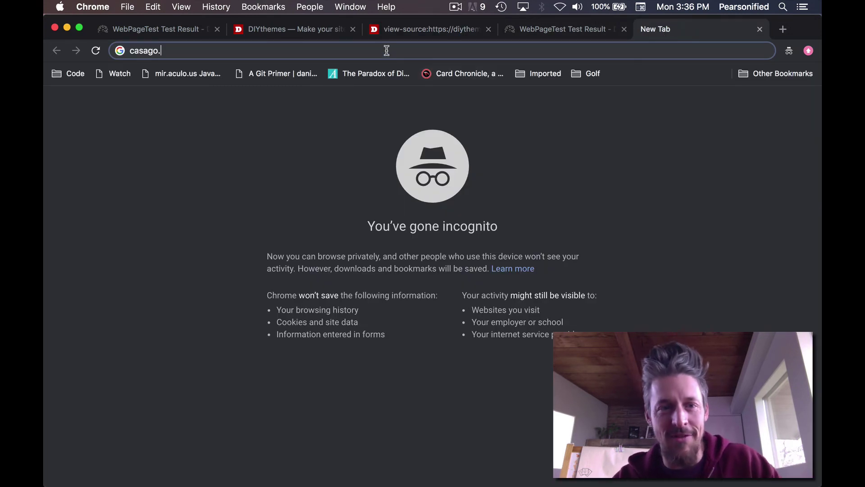
{"action": "type", "text": "com"}
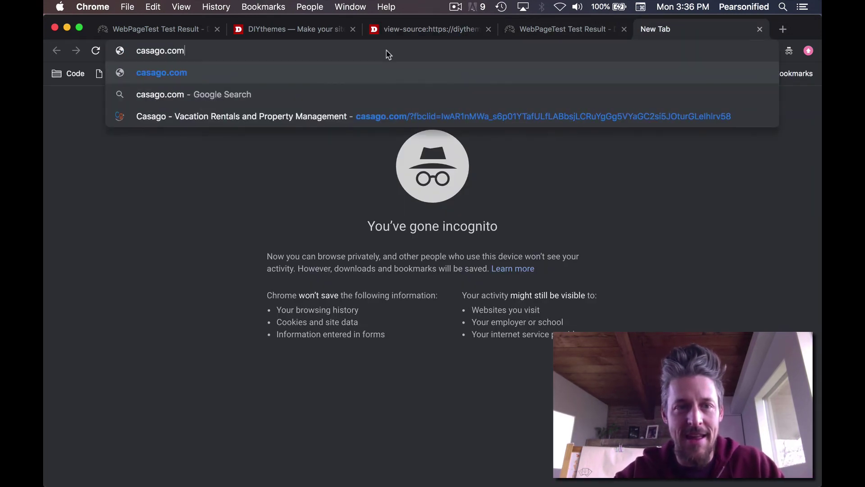
{"action": "key", "text": "Return"}
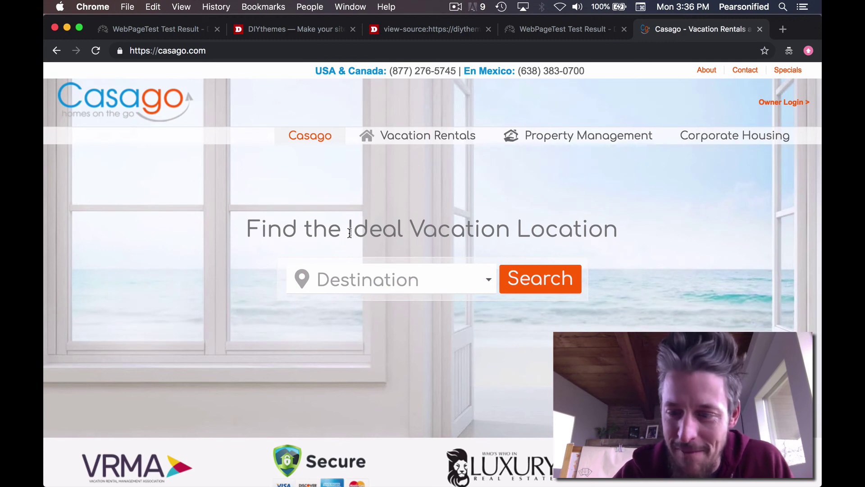
- Scroll through the Casago homepage, then return to the casago.com test results
{"action": "scroll", "coordinate": [387, 354], "scroll_direction": "down", "scroll_amount": 3}
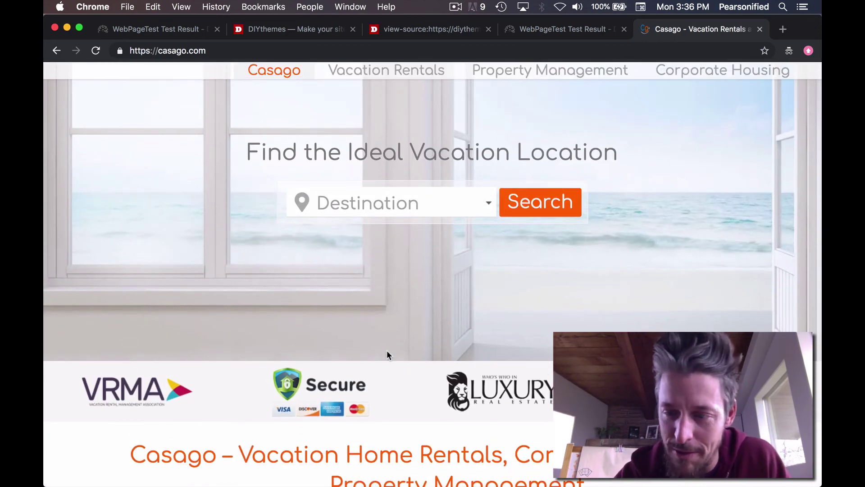
{"action": "scroll", "coordinate": [386, 351], "scroll_direction": "down", "scroll_amount": 5}
{"action": "scroll", "coordinate": [387, 350], "scroll_direction": "down", "scroll_amount": 15}
{"action": "scroll", "coordinate": [386, 350], "scroll_direction": "up", "scroll_amount": 6}
{"action": "scroll", "coordinate": [386, 350], "scroll_direction": "down", "scroll_amount": 15}
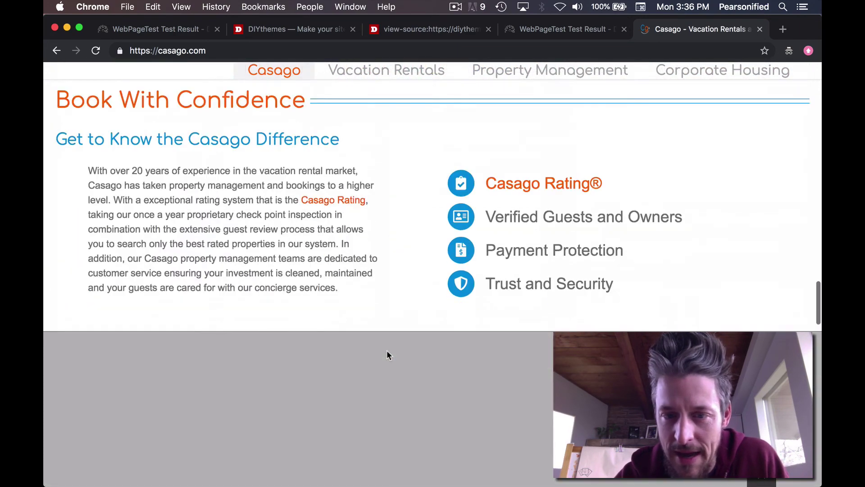
{"action": "scroll", "coordinate": [388, 356], "scroll_direction": "down", "scroll_amount": 8}
{"action": "scroll", "coordinate": [388, 356], "scroll_direction": "up", "scroll_amount": 20}
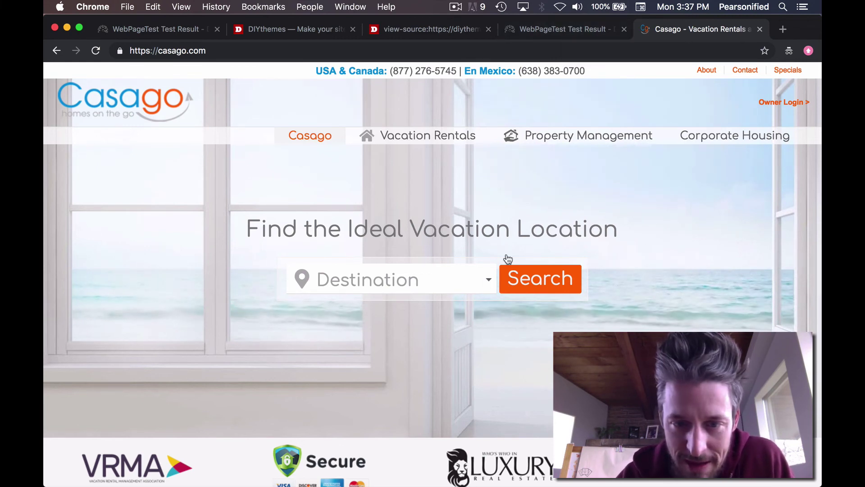
{"action": "left_click", "coordinate": [567, 29]}
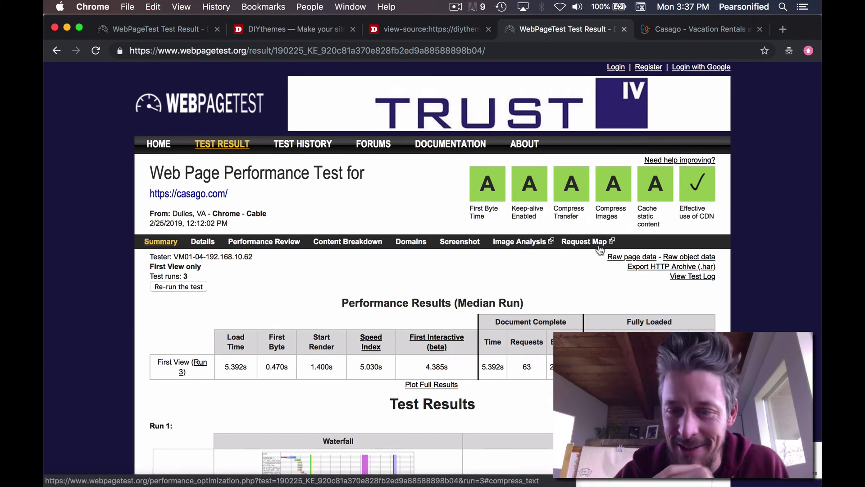
{"action": "scroll", "coordinate": [586, 216], "scroll_direction": "down", "scroll_amount": 2}
{"action": "scroll", "coordinate": [448, 307], "scroll_direction": "down", "scroll_amount": 2}
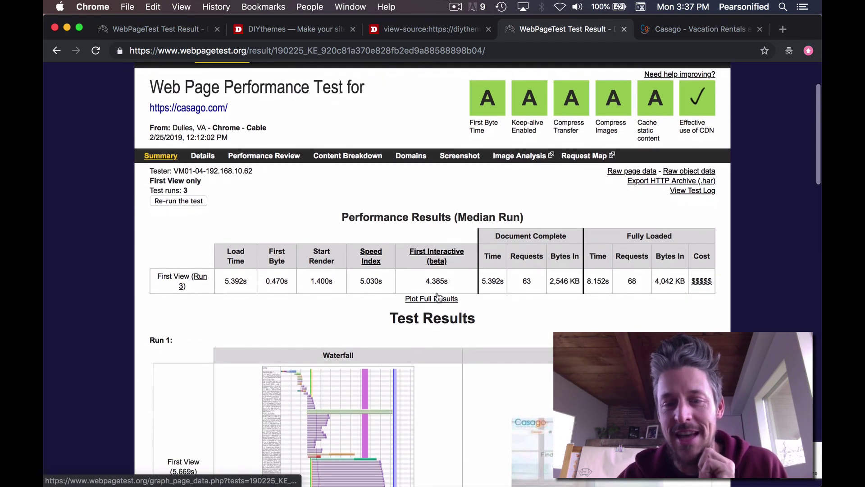
{"action": "left_click_drag", "start_coordinate": [417, 281], "coordinate": [492, 281]}
{"action": "left_click", "coordinate": [450, 288]}
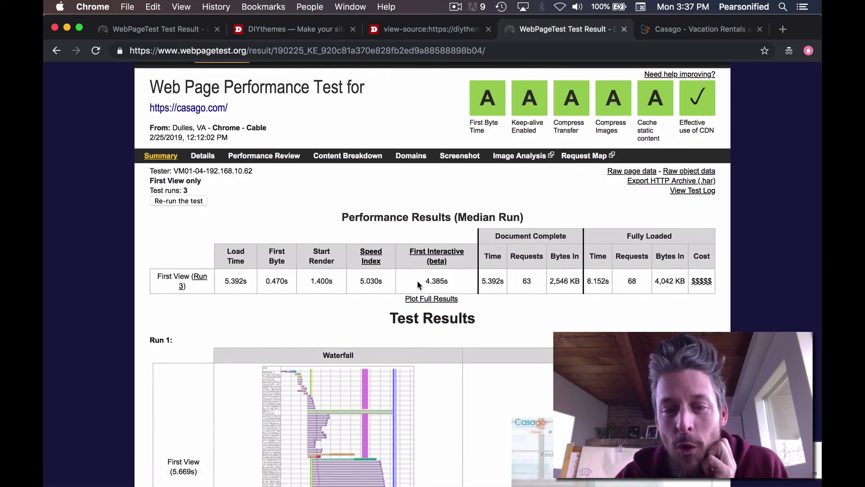
{"action": "left_click", "coordinate": [681, 29]}
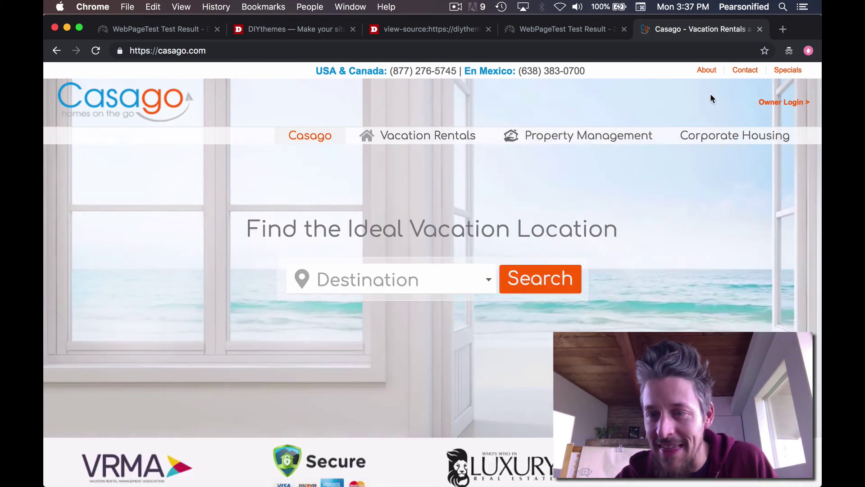
{"action": "mouse_move", "coordinate": [721, 136]}
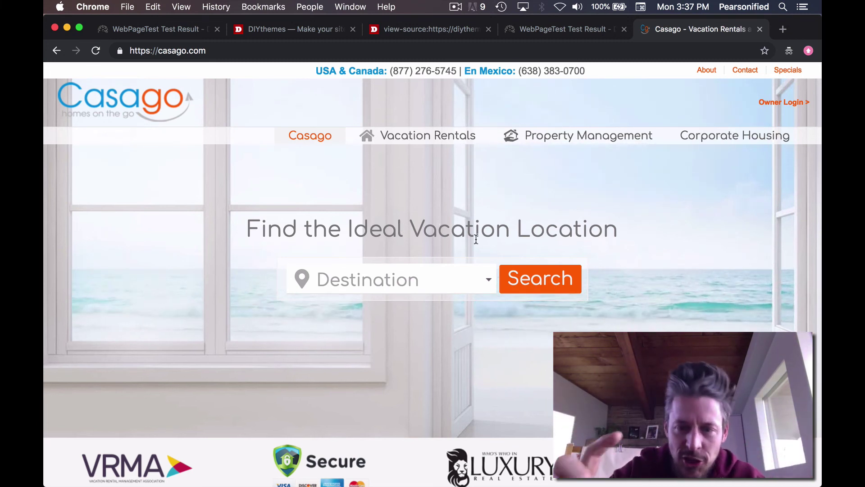
{"action": "left_click", "coordinate": [545, 30]}
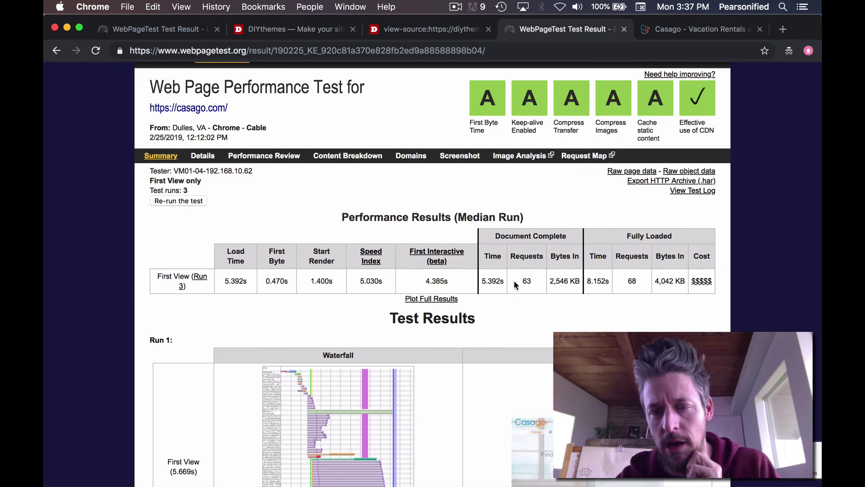
{"action": "left_click", "coordinate": [502, 282]}
{"action": "left_click_drag", "start_coordinate": [588, 281], "coordinate": [622, 282]}
{"action": "left_click", "coordinate": [619, 321]}
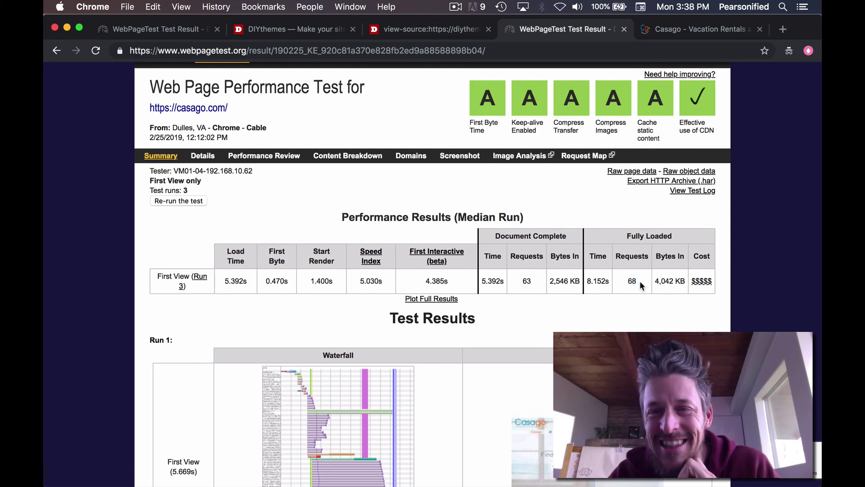
- Scroll down the Casago homepage's city listings and content, then back to the destination search
{"action": "left_click", "coordinate": [692, 29]}
{"action": "scroll", "coordinate": [678, 246], "scroll_direction": "down", "scroll_amount": 20}
{"action": "scroll", "coordinate": [678, 246], "scroll_direction": "up", "scroll_amount": 20}
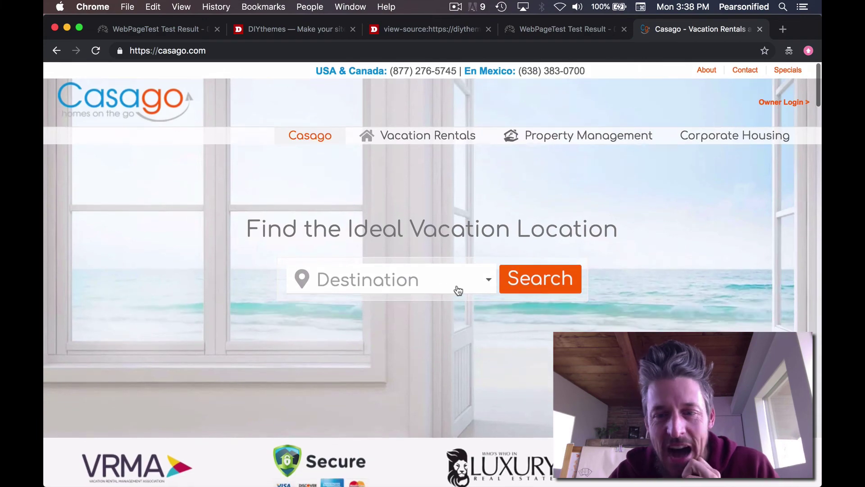
{"action": "scroll", "coordinate": [491, 286], "scroll_direction": "down", "scroll_amount": 5}
{"action": "scroll", "coordinate": [598, 328], "scroll_direction": "down", "scroll_amount": 3}
{"action": "scroll", "coordinate": [795, 249], "scroll_direction": "down", "scroll_amount": 3}
{"action": "scroll", "coordinate": [666, 226], "scroll_direction": "up", "scroll_amount": 4}
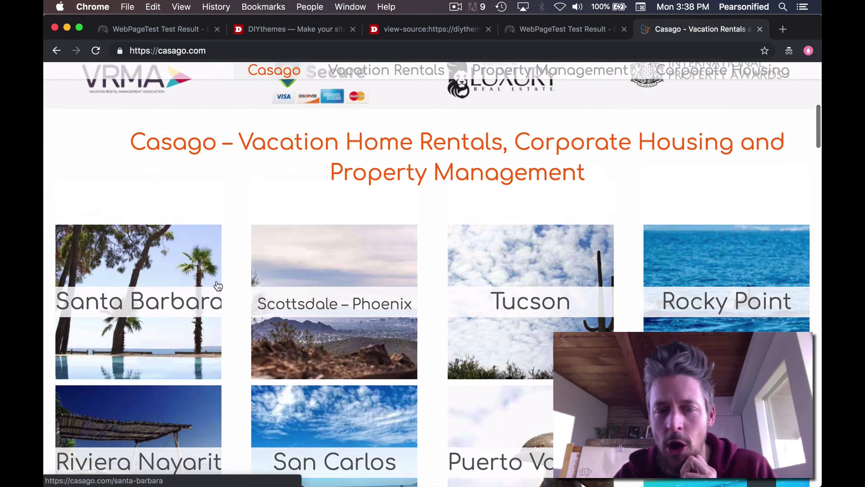
{"action": "scroll", "coordinate": [168, 415], "scroll_direction": "down", "scroll_amount": 4}
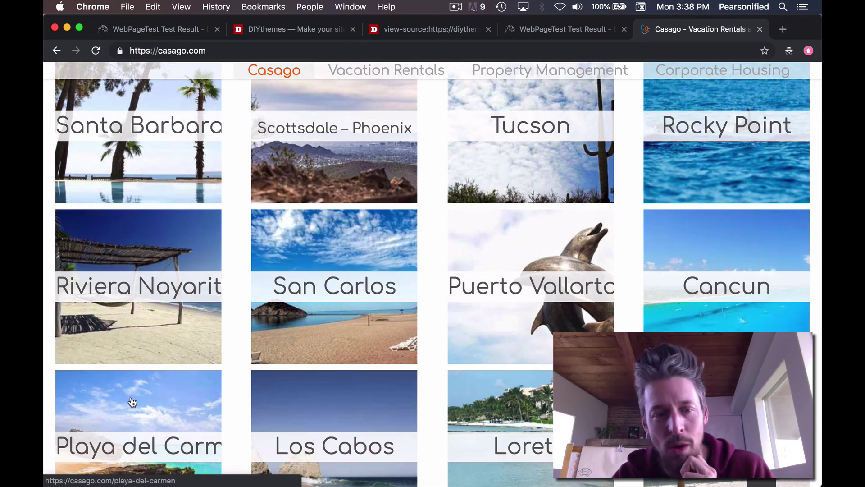
{"action": "scroll", "coordinate": [132, 402], "scroll_direction": "down", "scroll_amount": 5}
{"action": "scroll", "coordinate": [503, 276], "scroll_direction": "down", "scroll_amount": 4}
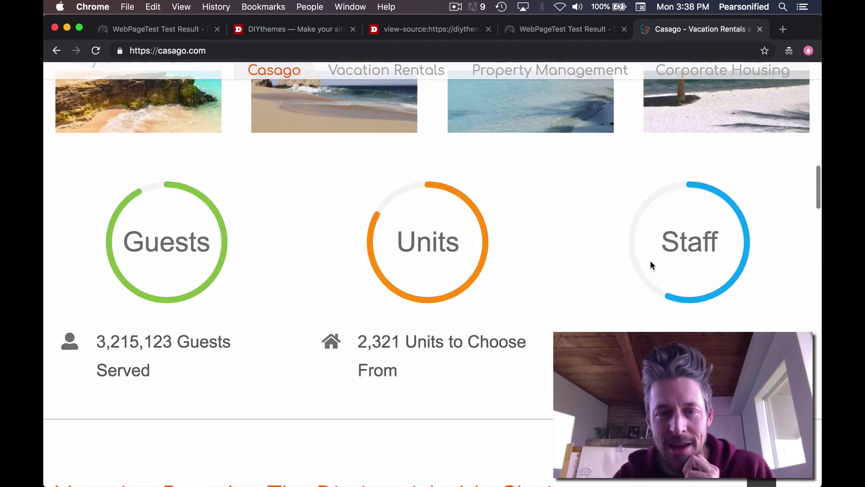
{"action": "scroll", "coordinate": [791, 229], "scroll_direction": "up", "scroll_amount": 10}
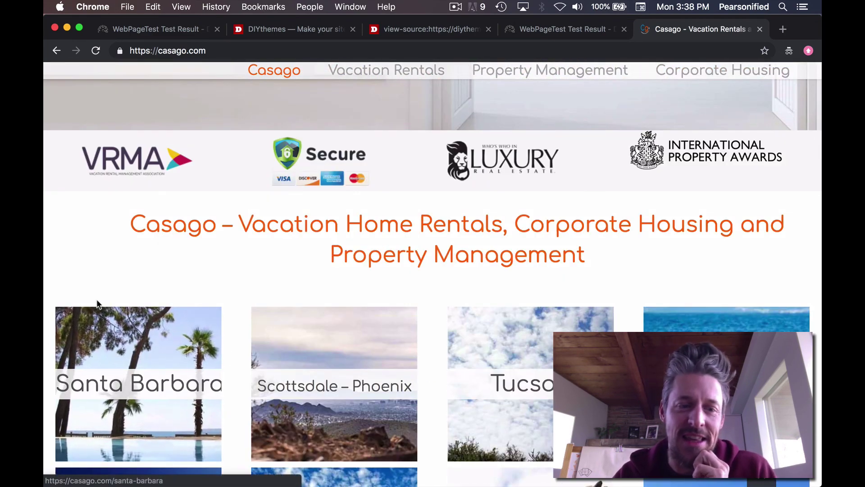
{"action": "scroll", "coordinate": [503, 247], "scroll_direction": "down", "scroll_amount": 3}
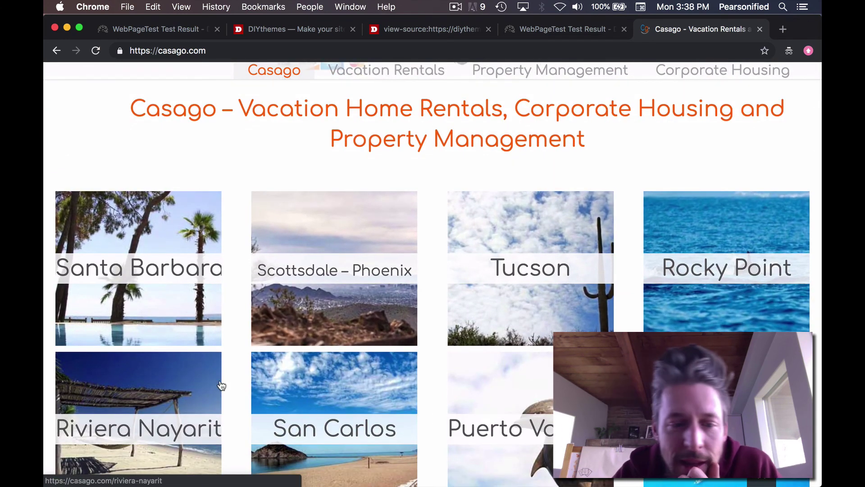
{"action": "scroll", "coordinate": [586, 383], "scroll_direction": "down", "scroll_amount": 7}
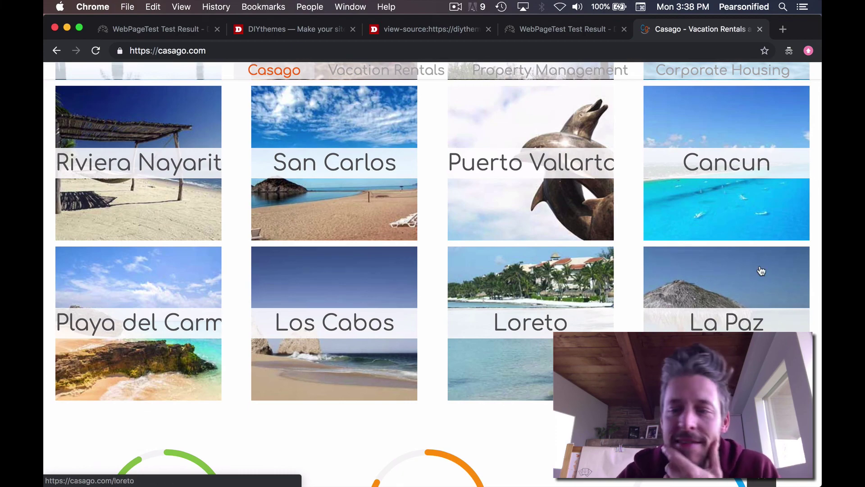
{"action": "scroll", "coordinate": [433, 270], "scroll_direction": "down", "scroll_amount": 20}
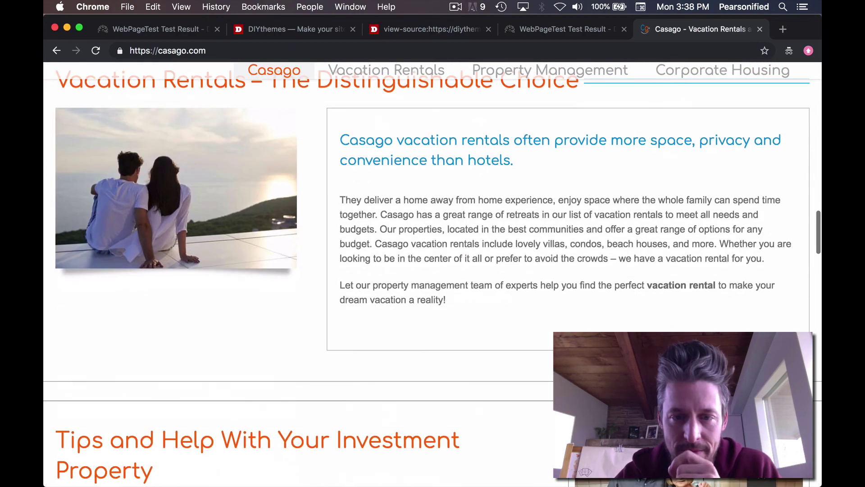
{"action": "scroll", "coordinate": [433, 271], "scroll_direction": "down", "scroll_amount": 20}
{"action": "scroll", "coordinate": [433, 270], "scroll_direction": "up", "scroll_amount": 10}
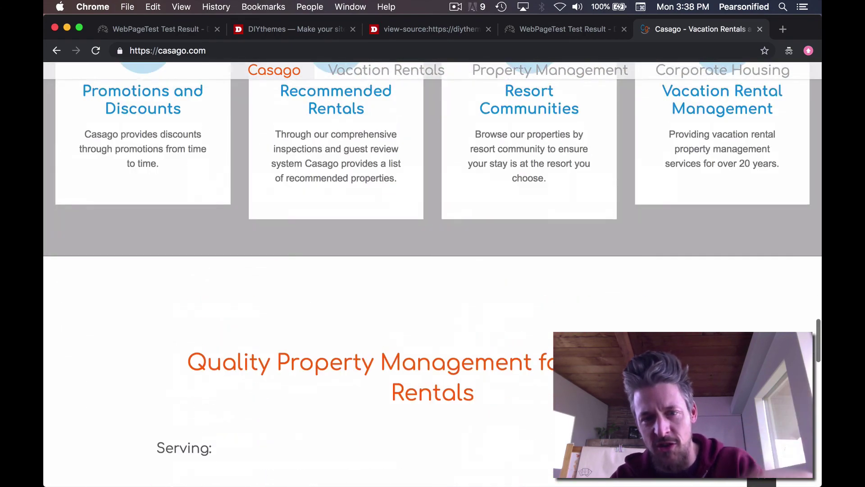
{"action": "scroll", "coordinate": [433, 270], "scroll_direction": "down", "scroll_amount": 13}
{"action": "scroll", "coordinate": [433, 271], "scroll_direction": "up", "scroll_amount": 5}
{"action": "scroll", "coordinate": [433, 270], "scroll_direction": "up", "scroll_amount": 15}
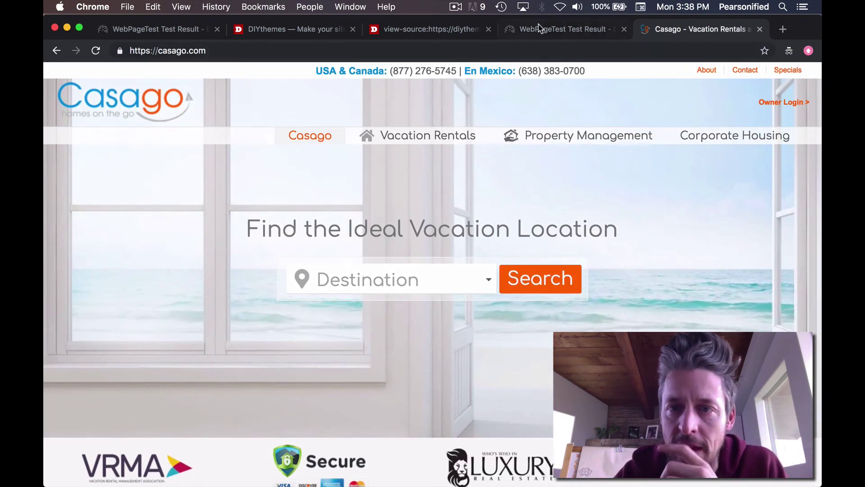
- Highlight casago's Fully Loaded Bytes In of 4,042 KB, then glance at the diythemes.com results
{"action": "left_click", "coordinate": [548, 31]}
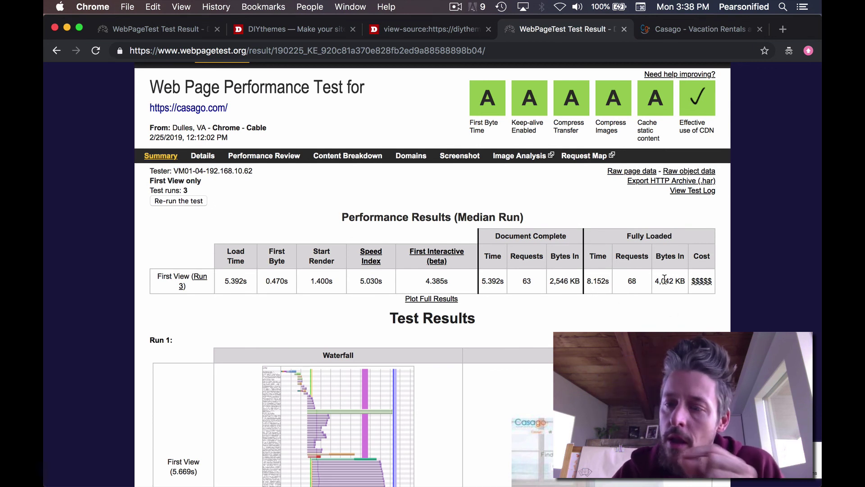
{"action": "left_click_drag", "start_coordinate": [671, 282], "coordinate": [688, 281]}
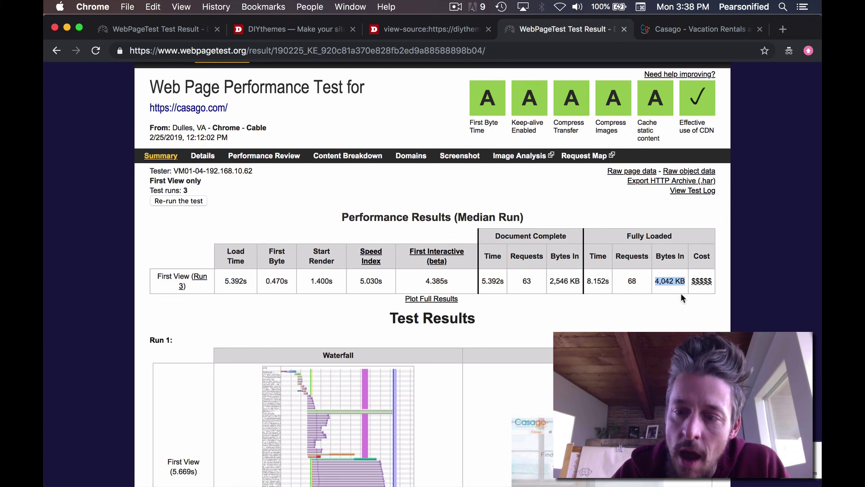
{"action": "left_click", "coordinate": [683, 315]}
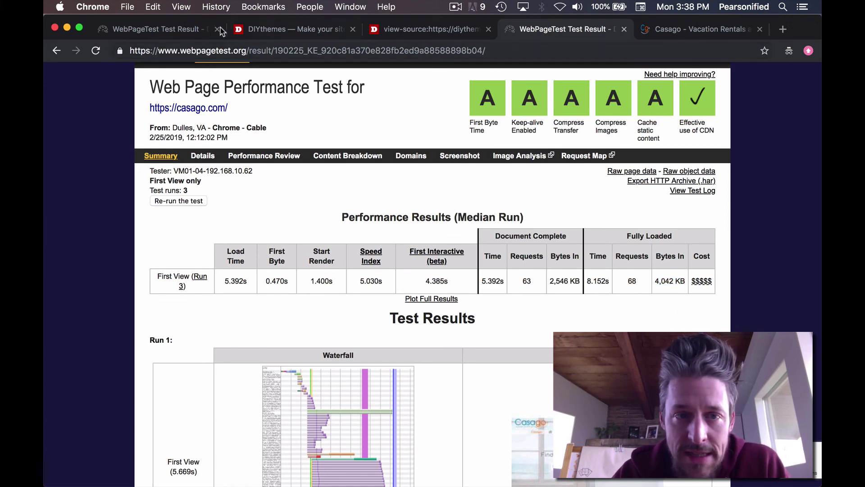
{"action": "key", "text": "super+1"}
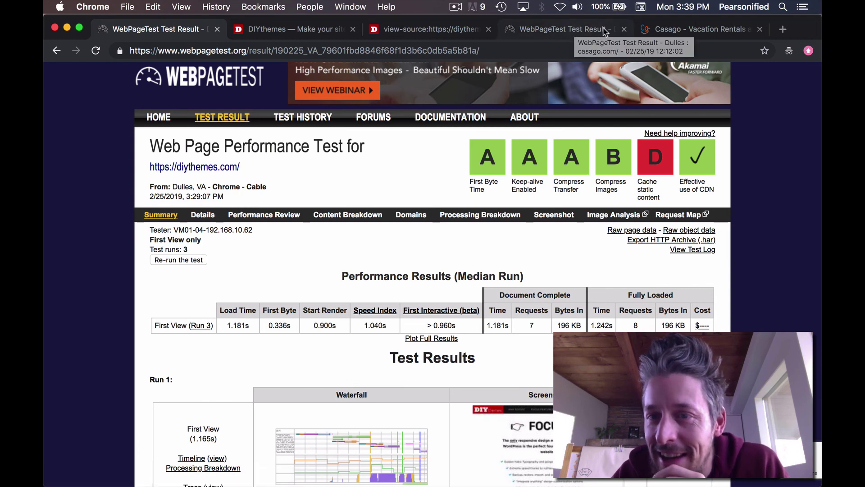
- Go back to the casago.com results, briefly checking the Casago homepage tab
{"action": "left_click", "coordinate": [575, 29]}
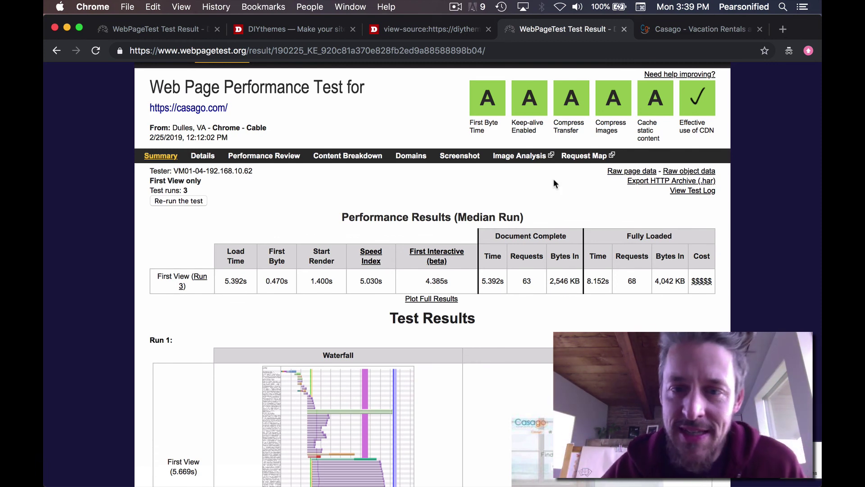
{"action": "scroll", "coordinate": [541, 178], "scroll_direction": "up", "scroll_amount": 3}
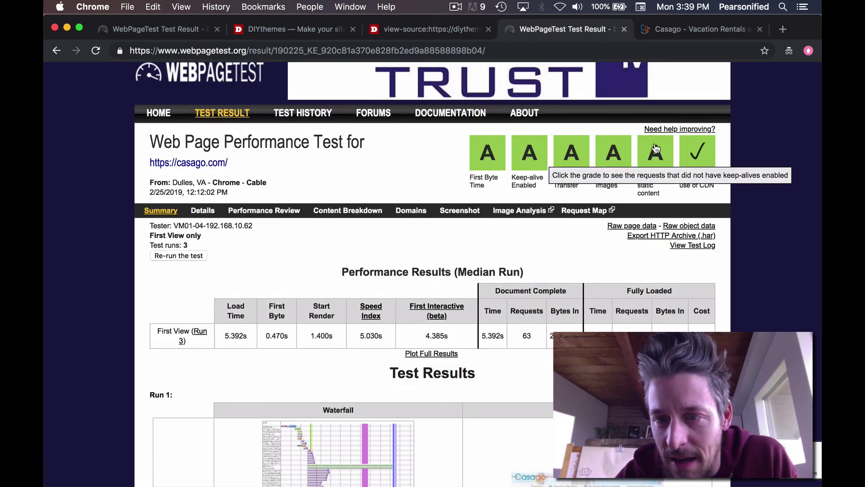
{"action": "scroll", "coordinate": [504, 225], "scroll_direction": "down", "scroll_amount": 3}
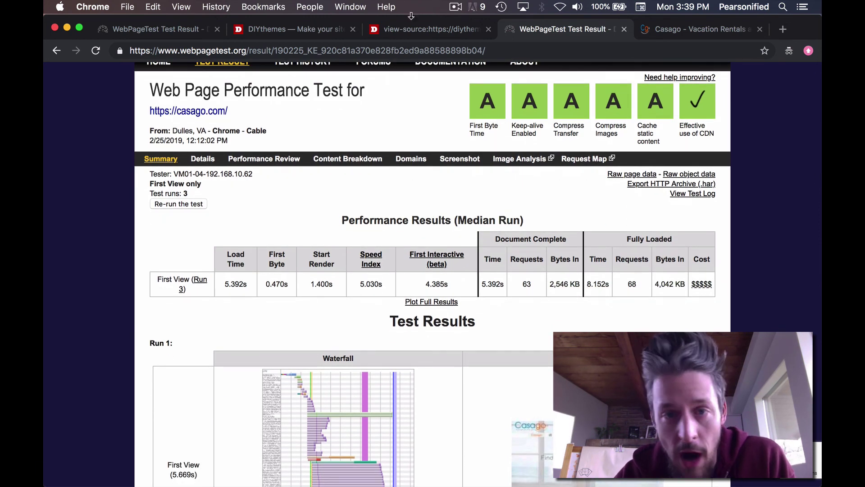
{"action": "left_click", "coordinate": [700, 29]}
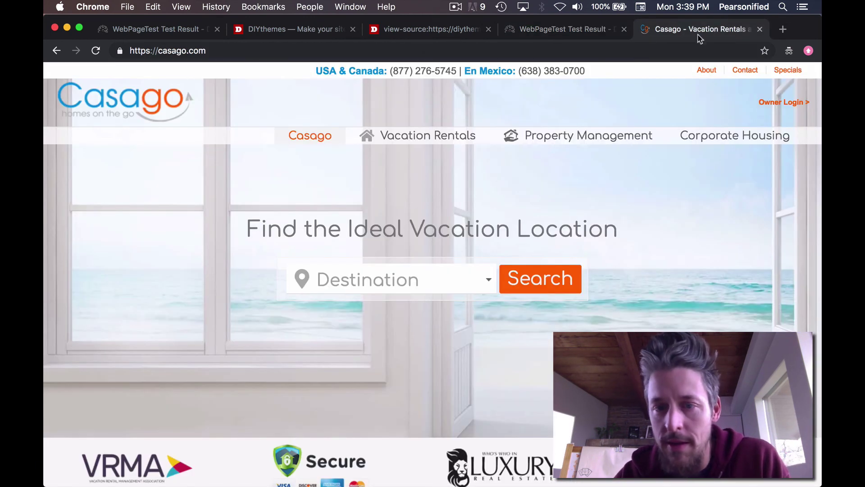
{"action": "left_click", "coordinate": [560, 28]}
- Highlight casago's Document Complete and Fully Loaded figures, then scroll back to the summary grades
{"action": "left_click_drag", "start_coordinate": [482, 284], "coordinate": [712, 286]}
{"action": "left_click", "coordinate": [712, 287]}
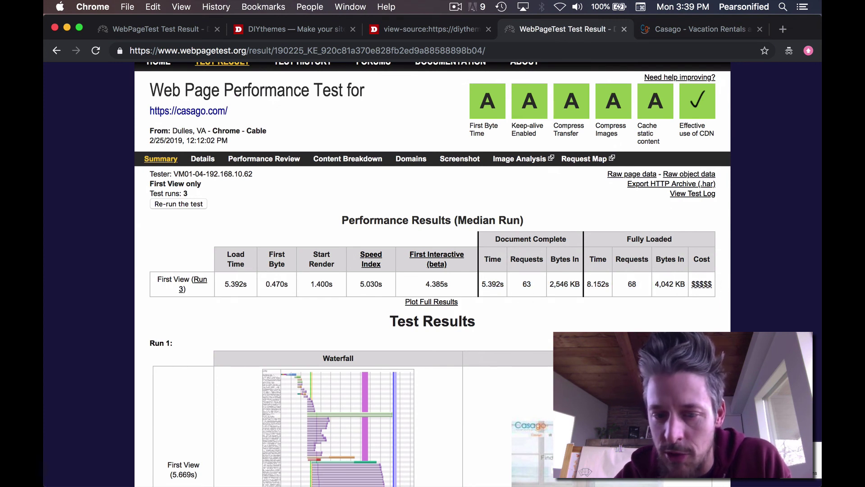
{"action": "scroll", "coordinate": [507, 97], "scroll_direction": "down", "scroll_amount": 1}
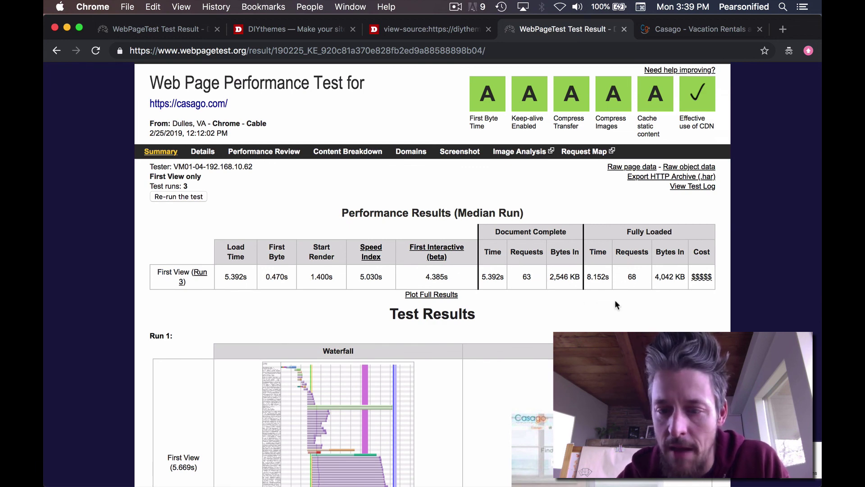
{"action": "scroll", "coordinate": [616, 302], "scroll_direction": "down", "scroll_amount": 10}
{"action": "scroll", "coordinate": [616, 305], "scroll_direction": "up", "scroll_amount": 10}
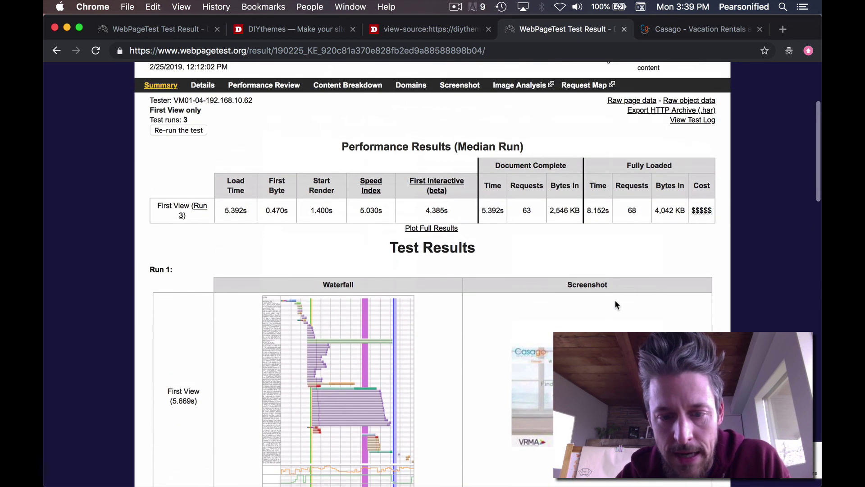
{"action": "scroll", "coordinate": [616, 305], "scroll_direction": "up", "scroll_amount": 3}
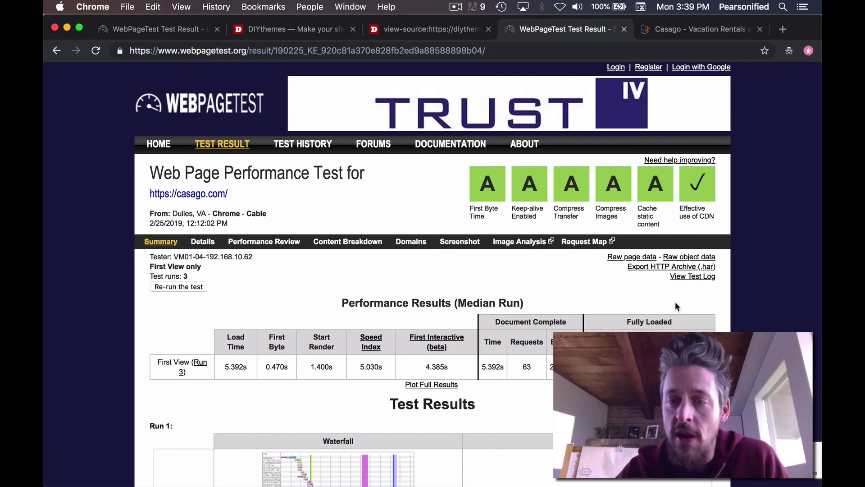
- Open casago.com's HTML source from the Casago homepage's right-click menu
{"action": "left_click", "coordinate": [676, 32]}
{"action": "mouse_move", "coordinate": [734, 135]}
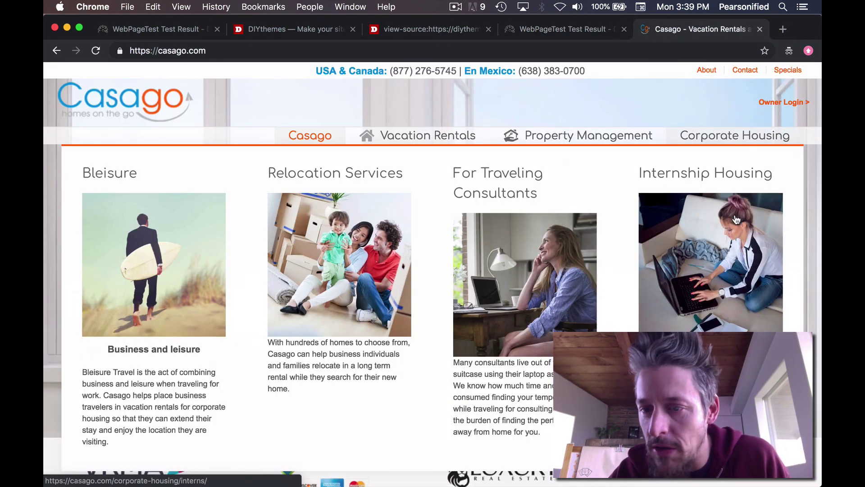
{"action": "right_click", "coordinate": [590, 212]}
{"action": "right_click", "coordinate": [660, 112]}
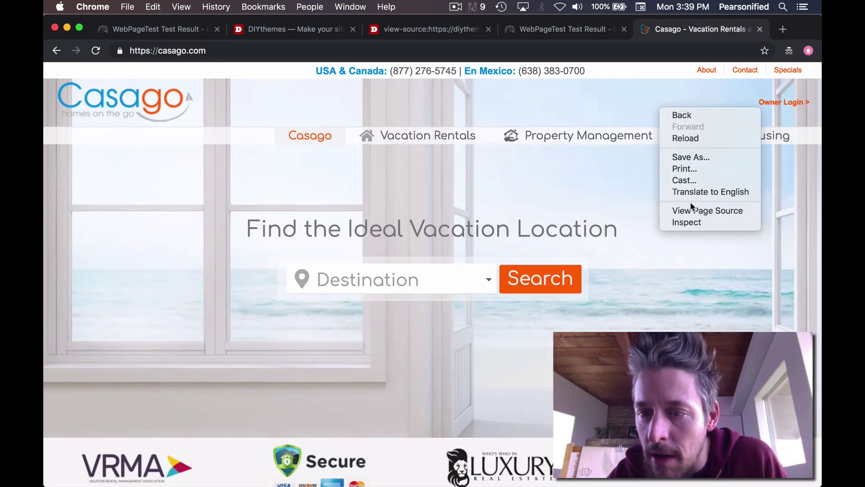
{"action": "left_click", "coordinate": [672, 208]}
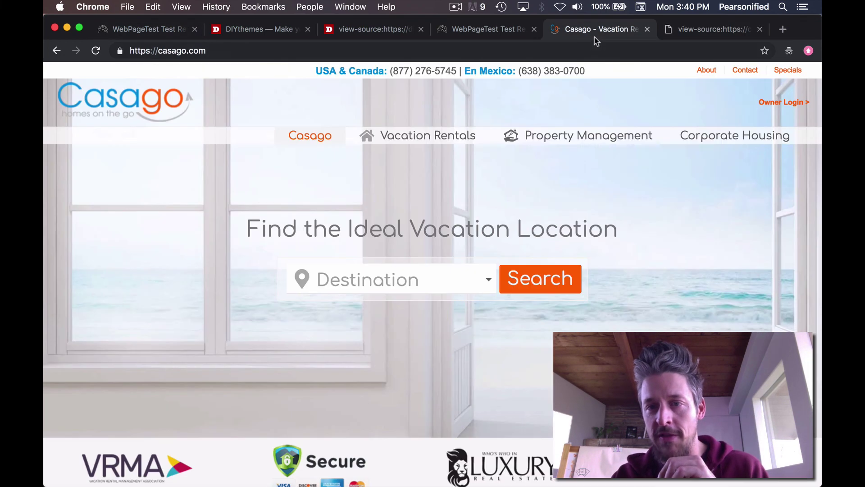
{"action": "left_click", "coordinate": [594, 35]}
{"action": "scroll", "coordinate": [585, 224], "scroll_direction": "down", "scroll_amount": 5}
{"action": "scroll", "coordinate": [666, 187], "scroll_direction": "up", "scroll_amount": 2}
{"action": "scroll", "coordinate": [489, 217], "scroll_direction": "down", "scroll_amount": 6}
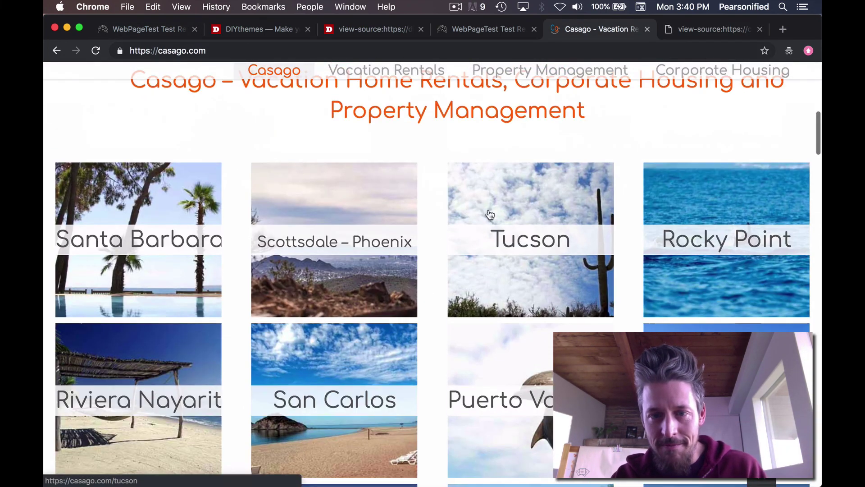
{"action": "scroll", "coordinate": [589, 220], "scroll_direction": "down", "scroll_amount": 4}
{"action": "scroll", "coordinate": [586, 218], "scroll_direction": "down", "scroll_amount": 12}
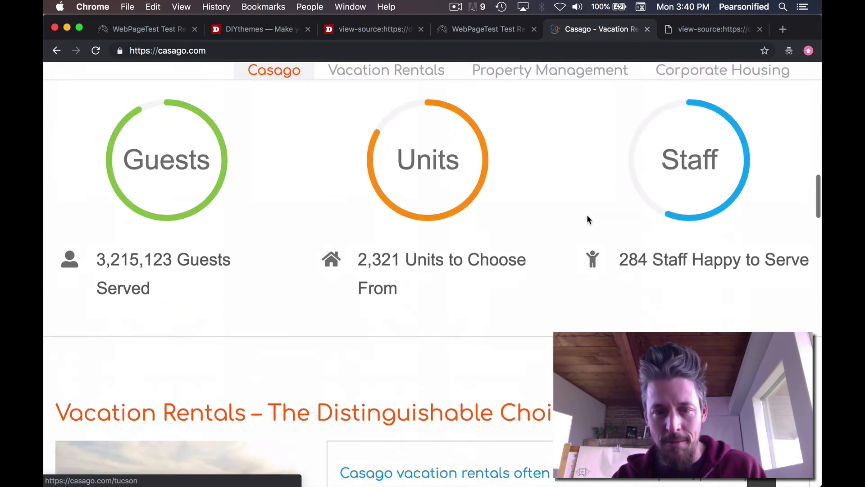
{"action": "scroll", "coordinate": [496, 216], "scroll_direction": "up", "scroll_amount": 7}
{"action": "scroll", "coordinate": [496, 216], "scroll_direction": "up", "scroll_amount": 3}
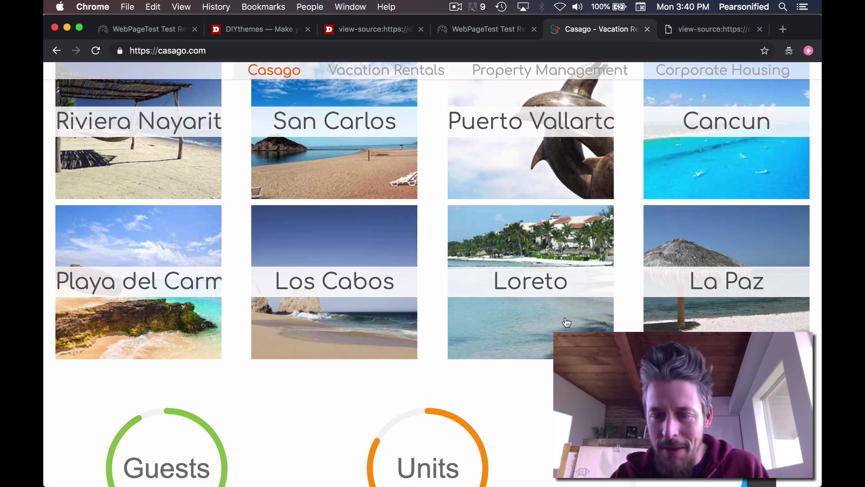
{"action": "scroll", "coordinate": [566, 320], "scroll_direction": "down", "scroll_amount": 6}
{"action": "scroll", "coordinate": [567, 322], "scroll_direction": "up", "scroll_amount": 9}
{"action": "scroll", "coordinate": [564, 316], "scroll_direction": "up", "scroll_amount": 5}
{"action": "left_click", "coordinate": [708, 29]}
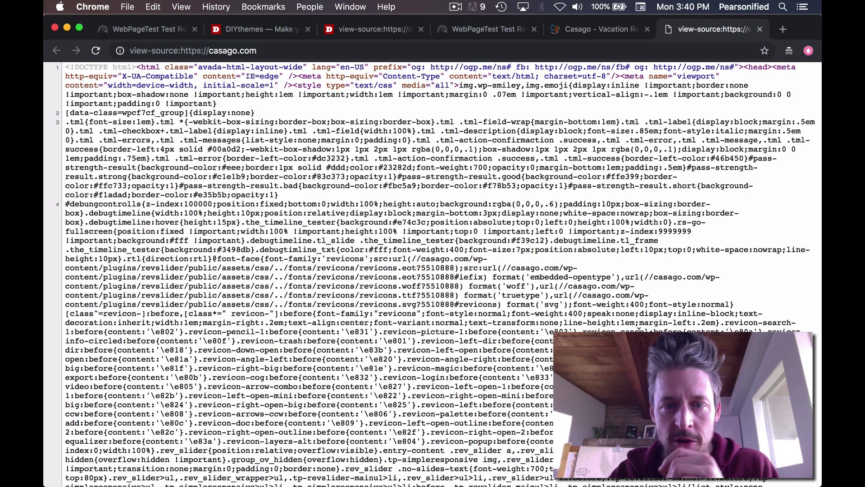
{"action": "scroll", "coordinate": [399, 286], "scroll_direction": "down", "scroll_amount": 10}
{"action": "scroll", "coordinate": [351, 119], "scroll_direction": "down", "scroll_amount": 15}
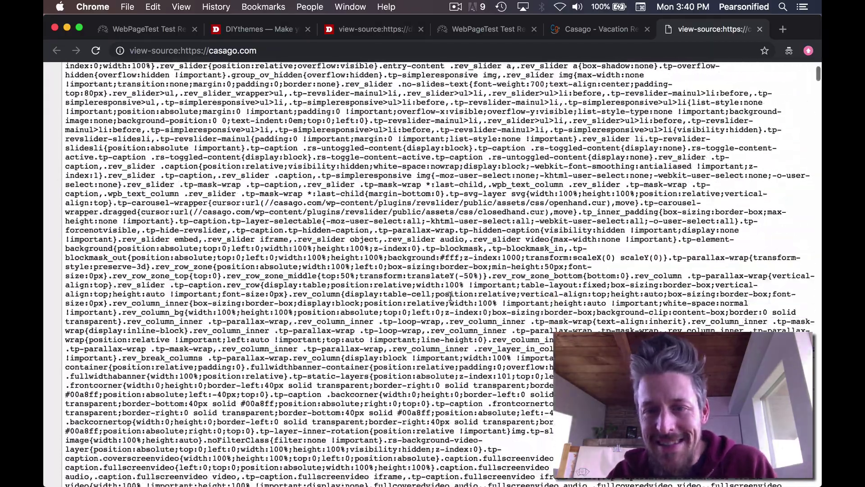
{"action": "scroll", "coordinate": [451, 296], "scroll_direction": "down", "scroll_amount": 15}
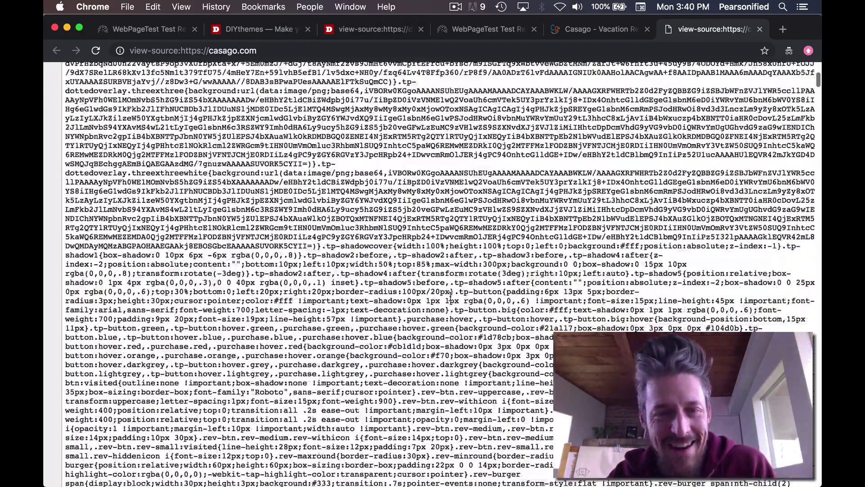
{"action": "scroll", "coordinate": [451, 296], "scroll_direction": "down", "scroll_amount": 15}
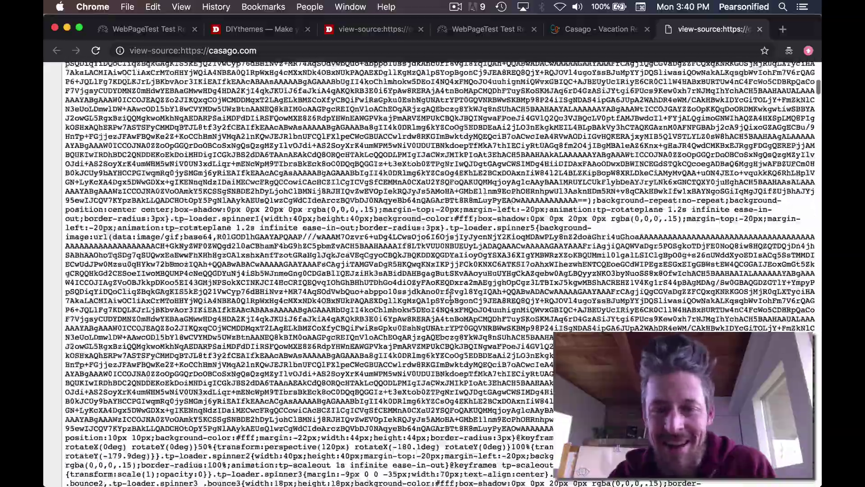
{"action": "scroll", "coordinate": [451, 296], "scroll_direction": "down", "scroll_amount": 12}
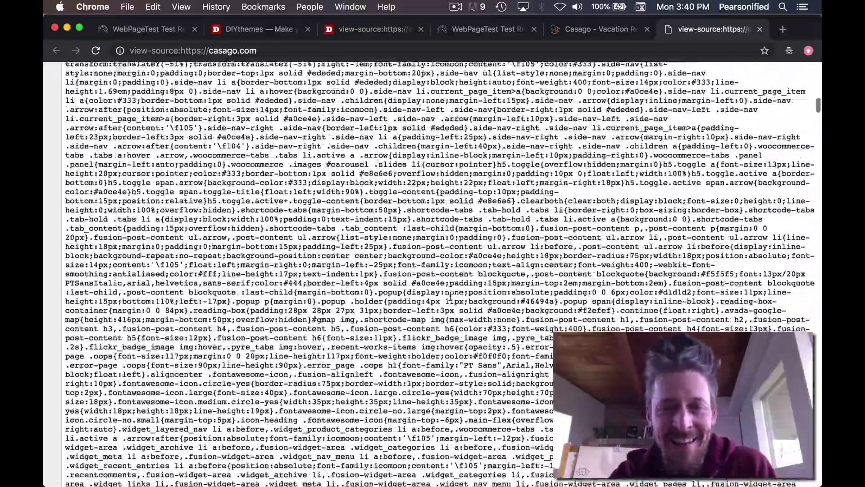
{"action": "scroll", "coordinate": [451, 296], "scroll_direction": "down", "scroll_amount": 6}
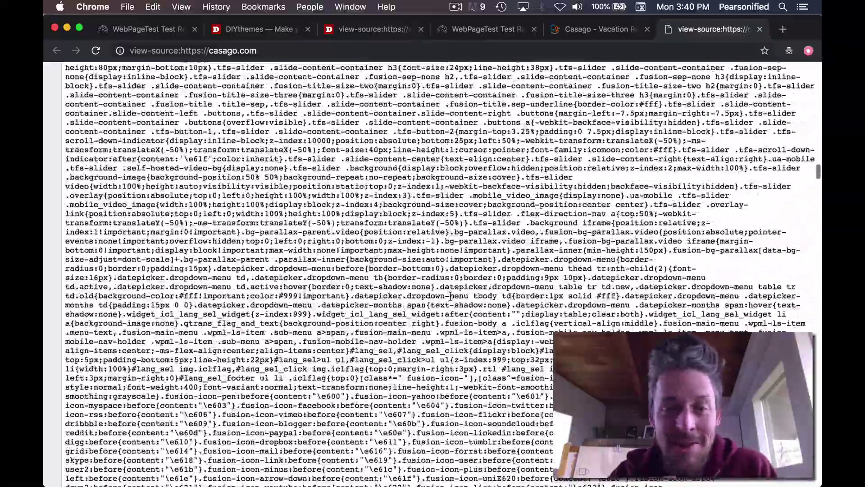
{"action": "scroll", "coordinate": [450, 296], "scroll_direction": "down", "scroll_amount": 5}
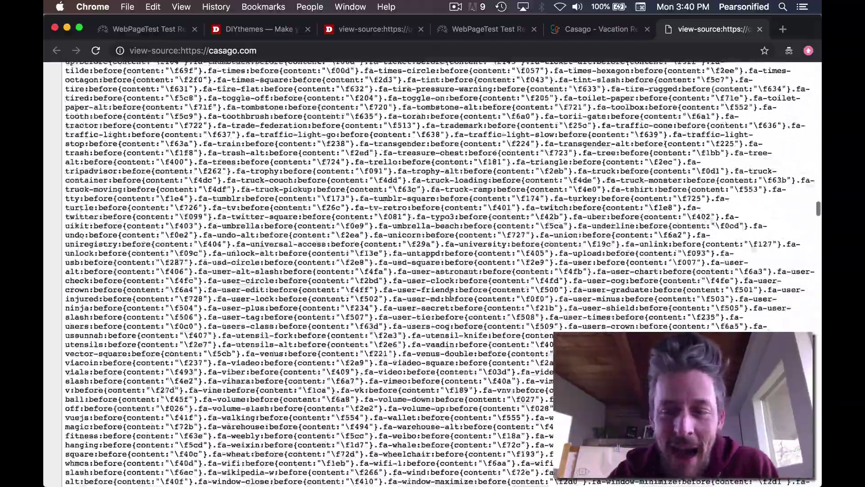
{"action": "scroll", "coordinate": [451, 297], "scroll_direction": "down", "scroll_amount": 8}
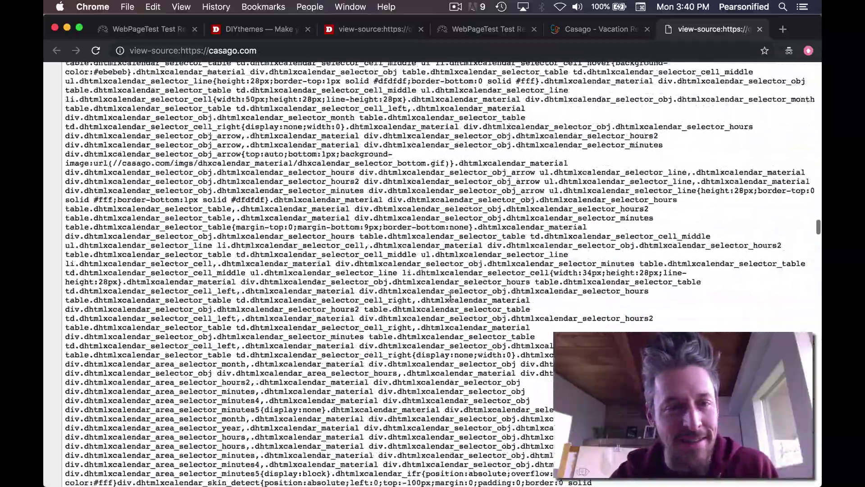
{"action": "scroll", "coordinate": [451, 296], "scroll_direction": "down", "scroll_amount": 6}
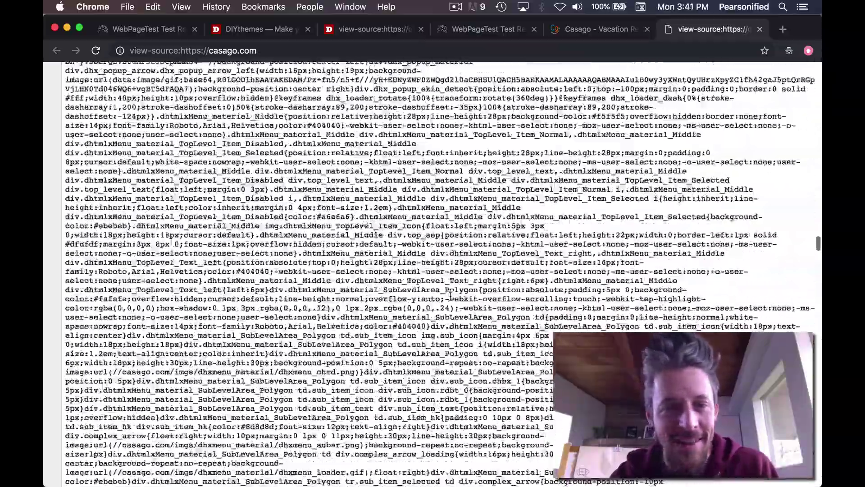
{"action": "scroll", "coordinate": [450, 296], "scroll_direction": "down", "scroll_amount": 8}
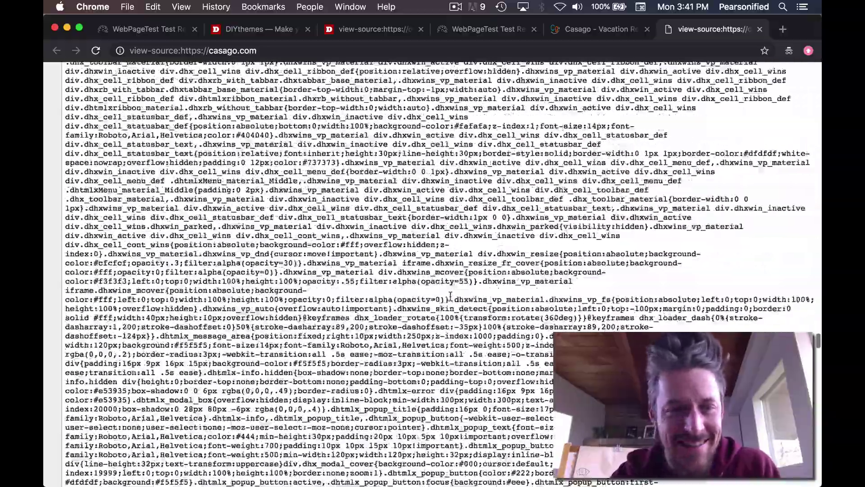
{"action": "scroll", "coordinate": [450, 296], "scroll_direction": "down", "scroll_amount": 10}
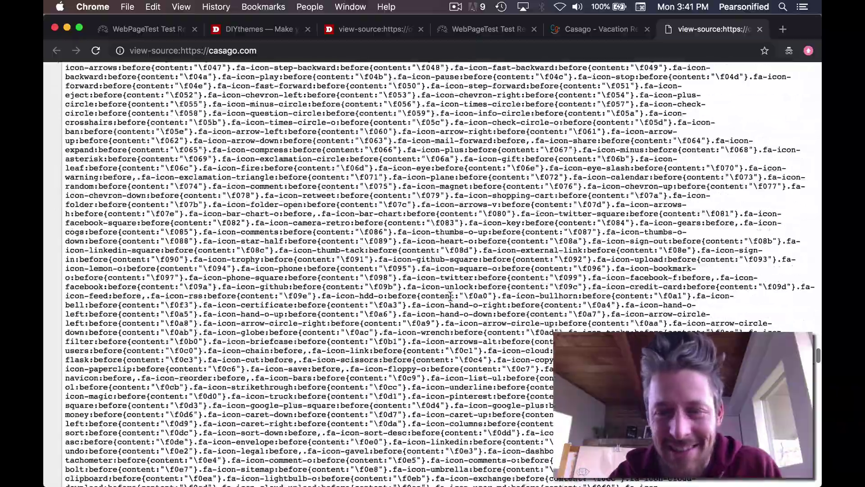
{"action": "scroll", "coordinate": [450, 296], "scroll_direction": "down", "scroll_amount": 15}
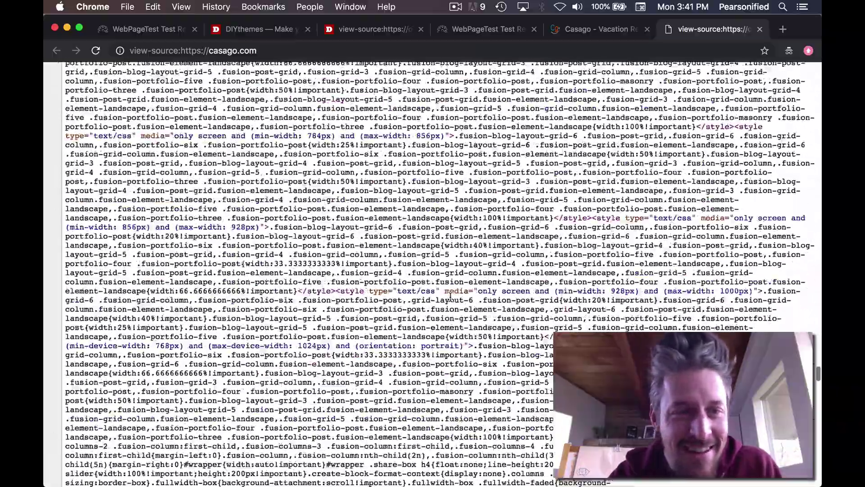
{"action": "scroll", "coordinate": [450, 296], "scroll_direction": "down", "scroll_amount": 20}
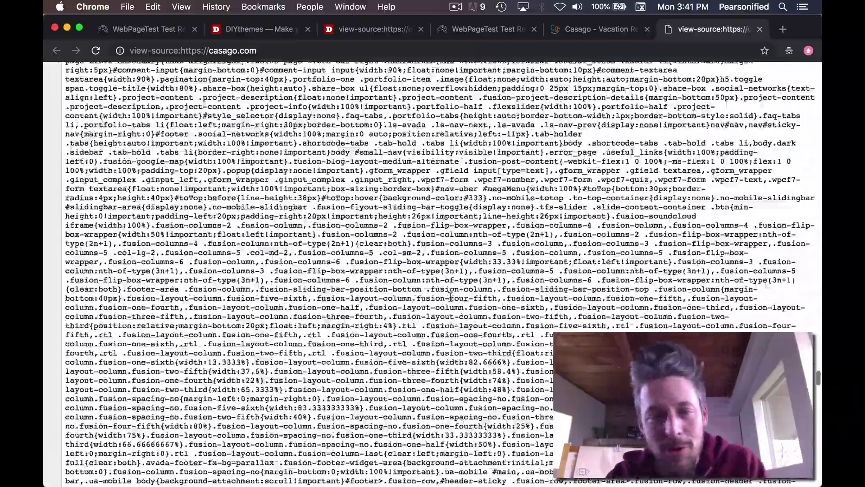
{"action": "scroll", "coordinate": [451, 301], "scroll_direction": "up", "scroll_amount": 10}
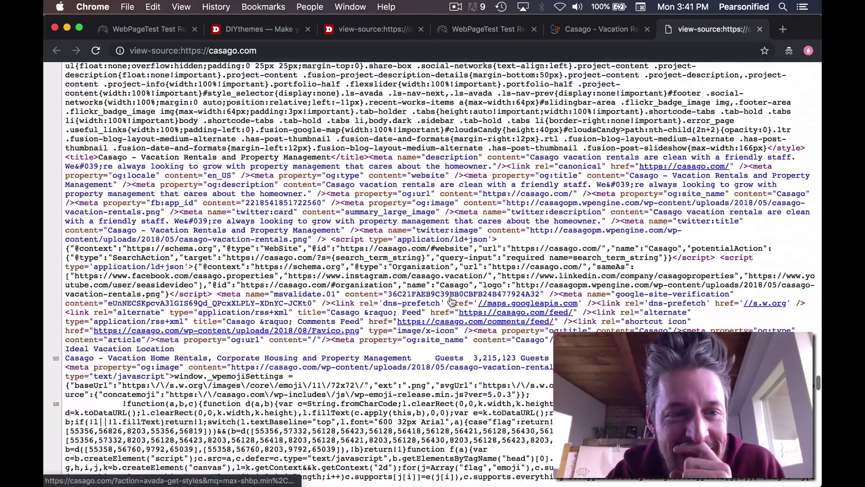
{"action": "scroll", "coordinate": [451, 297], "scroll_direction": "down", "scroll_amount": 5}
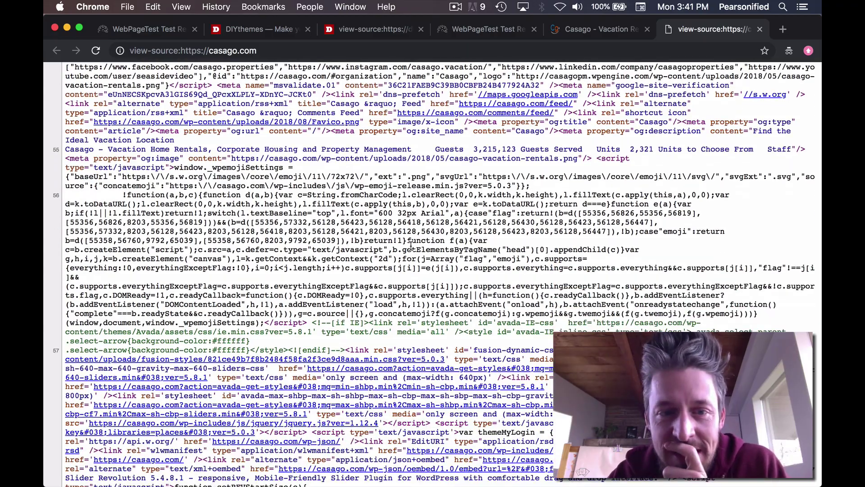
{"action": "scroll", "coordinate": [411, 246], "scroll_direction": "down", "scroll_amount": 5}
{"action": "scroll", "coordinate": [564, 261], "scroll_direction": "down", "scroll_amount": 5}
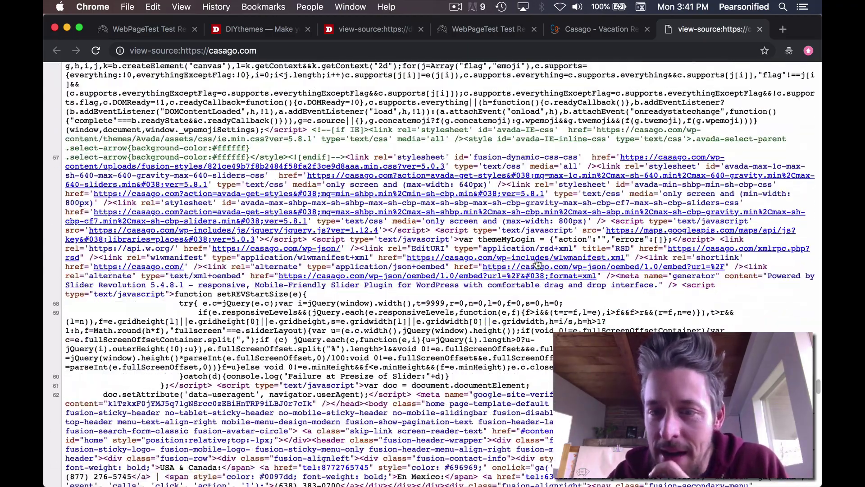
{"action": "scroll", "coordinate": [589, 302], "scroll_direction": "down", "scroll_amount": 15}
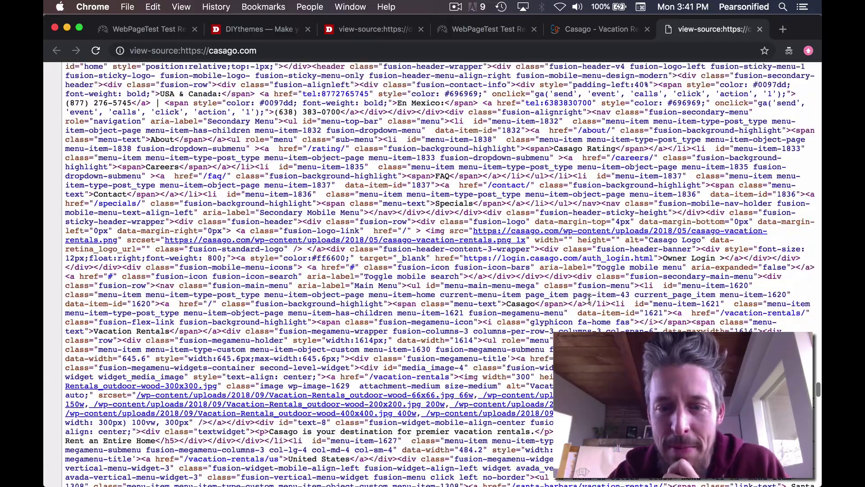
{"action": "scroll", "coordinate": [590, 299], "scroll_direction": "down", "scroll_amount": 15}
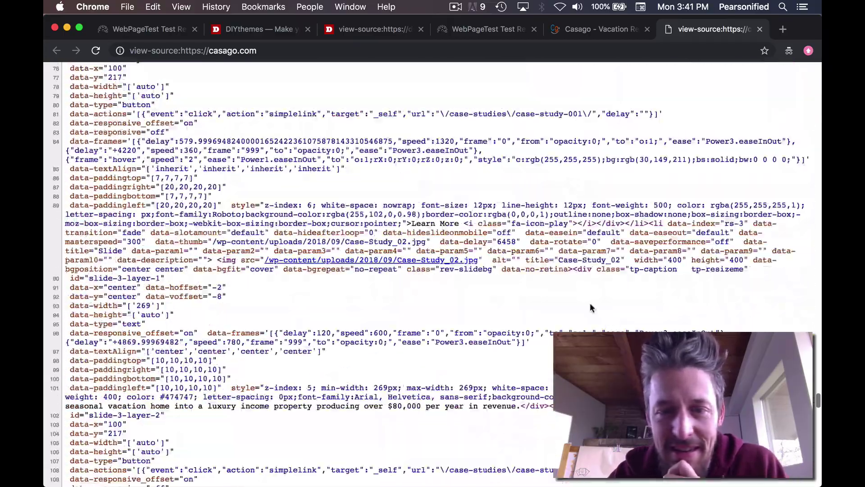
{"action": "scroll", "coordinate": [590, 308], "scroll_direction": "down", "scroll_amount": 20}
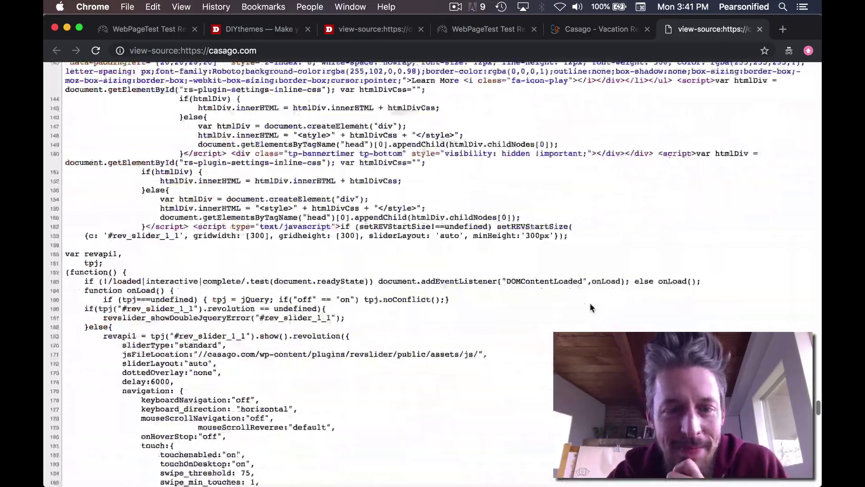
{"action": "scroll", "coordinate": [591, 305], "scroll_direction": "down", "scroll_amount": 20}
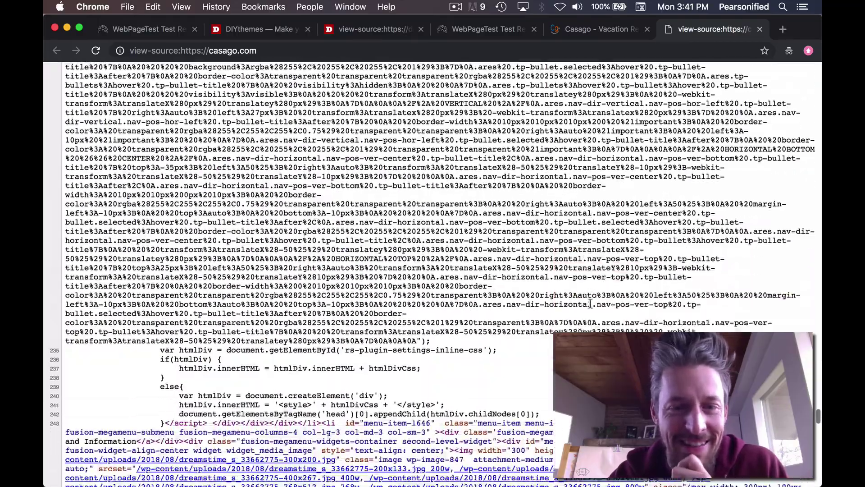
{"action": "scroll", "coordinate": [591, 304], "scroll_direction": "down", "scroll_amount": 15}
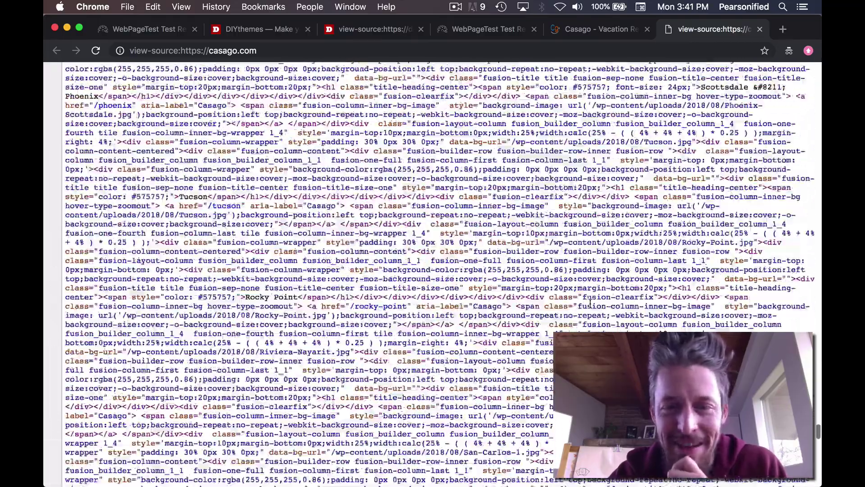
{"action": "scroll", "coordinate": [459, 130], "scroll_direction": "down", "scroll_amount": 20}
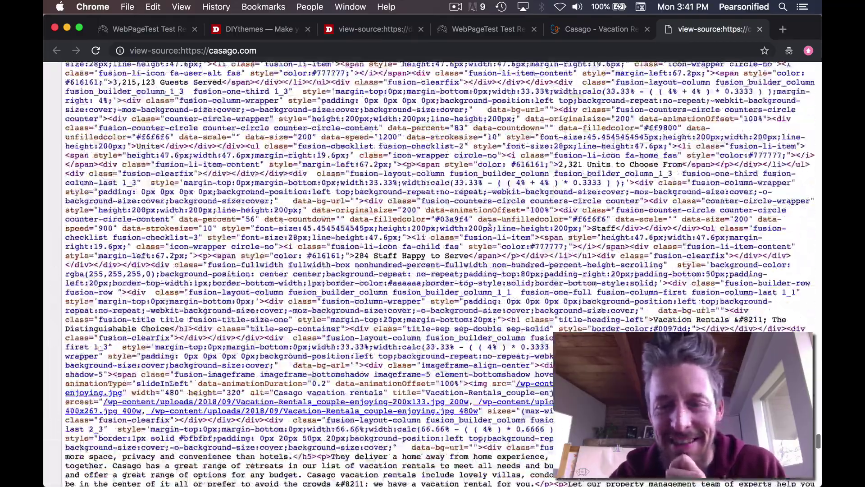
{"action": "scroll", "coordinate": [491, 229], "scroll_direction": "down", "scroll_amount": 20}
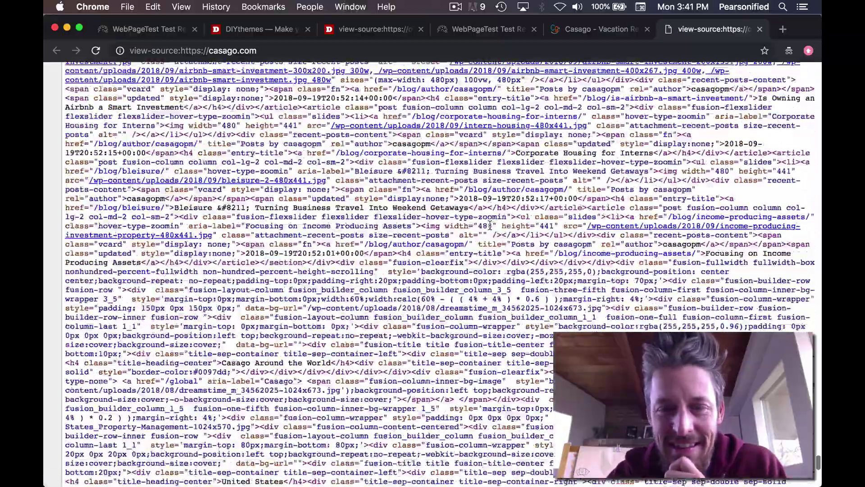
{"action": "scroll", "coordinate": [491, 225], "scroll_direction": "down", "scroll_amount": 10}
{"action": "scroll", "coordinate": [404, 253], "scroll_direction": "up", "scroll_amount": 10}
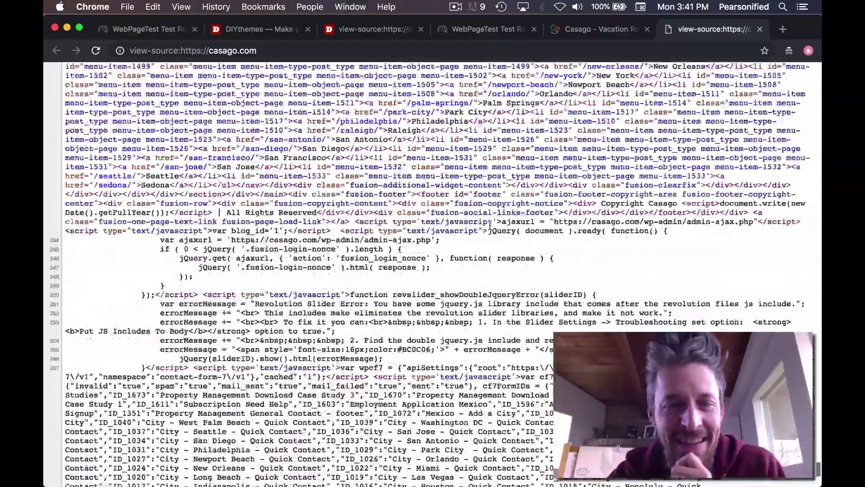
{"action": "scroll", "coordinate": [404, 253], "scroll_direction": "down", "scroll_amount": 15}
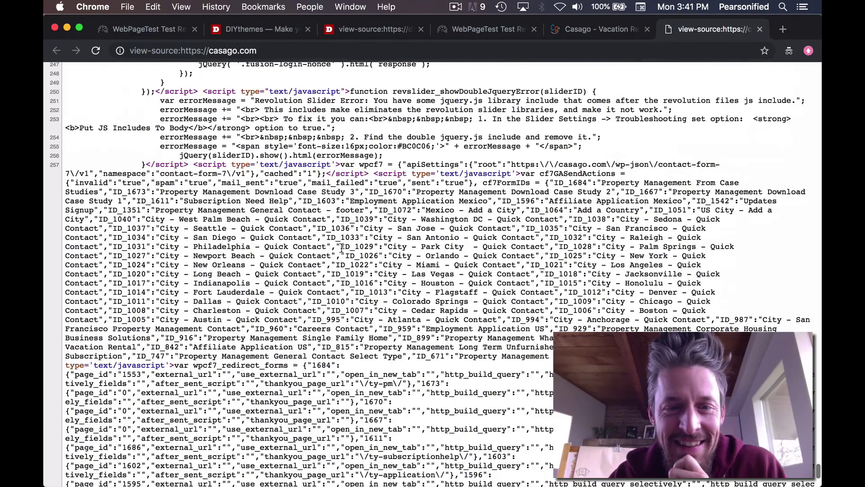
{"action": "scroll", "coordinate": [404, 283], "scroll_direction": "down", "scroll_amount": 15}
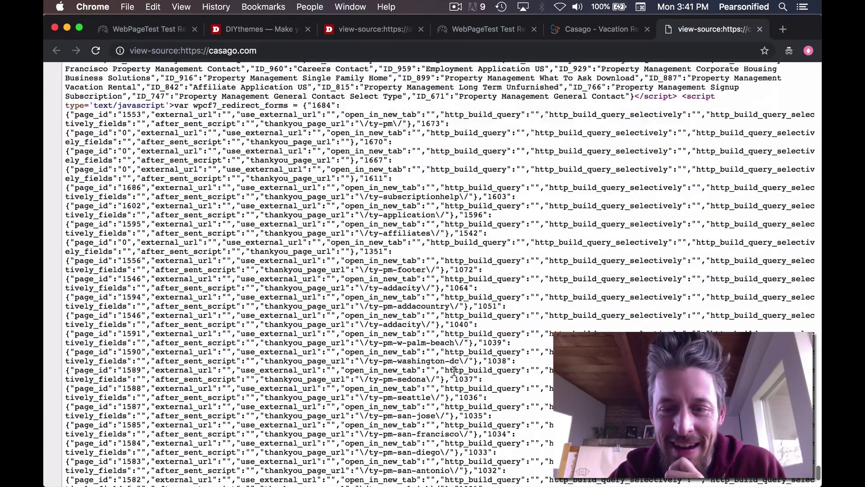
{"action": "scroll", "coordinate": [454, 371], "scroll_direction": "down", "scroll_amount": 5}
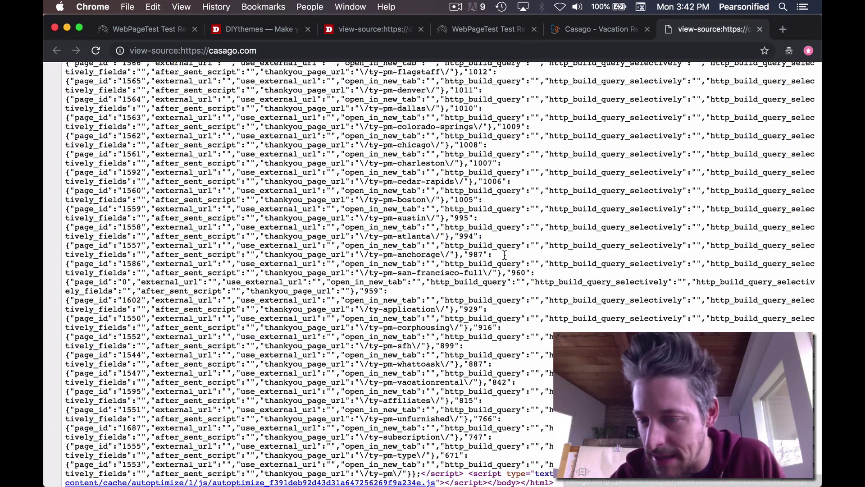
{"action": "scroll", "coordinate": [527, 262], "scroll_direction": "up", "scroll_amount": 20}
{"action": "scroll", "coordinate": [527, 261], "scroll_direction": "up", "scroll_amount": 20}
{"action": "scroll", "coordinate": [526, 262], "scroll_direction": "up", "scroll_amount": 20}
{"action": "scroll", "coordinate": [527, 264], "scroll_direction": "up", "scroll_amount": 20}
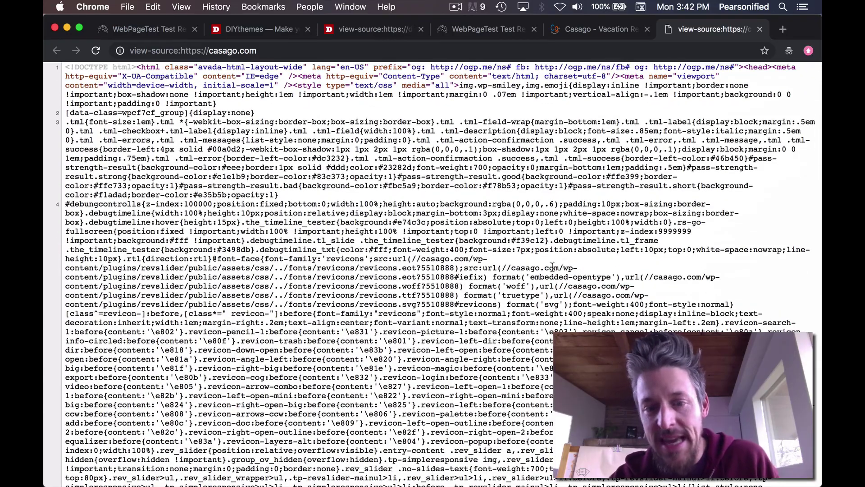
{"action": "left_click", "coordinate": [371, 30]}
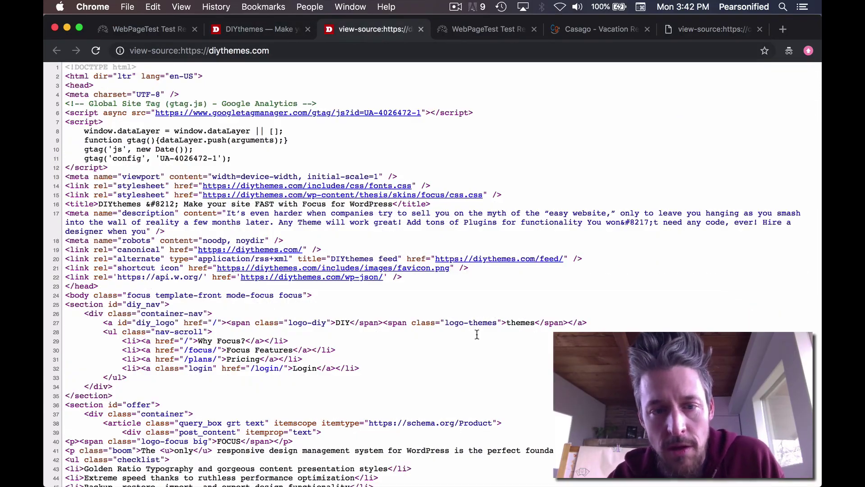
{"action": "scroll", "coordinate": [477, 338], "scroll_direction": "down", "scroll_amount": 20}
{"action": "scroll", "coordinate": [477, 344], "scroll_direction": "up", "scroll_amount": 20}
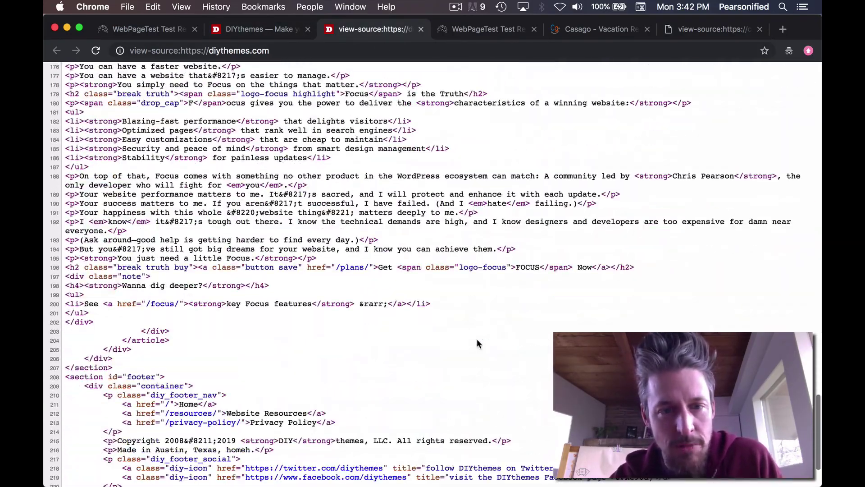
{"action": "left_click", "coordinate": [705, 30]}
{"action": "scroll", "coordinate": [703, 239], "scroll_direction": "down", "scroll_amount": 10}
{"action": "scroll", "coordinate": [703, 239], "scroll_direction": "down", "scroll_amount": 15}
{"action": "scroll", "coordinate": [703, 239], "scroll_direction": "down", "scroll_amount": 15}
{"action": "scroll", "coordinate": [703, 238], "scroll_direction": "down", "scroll_amount": 15}
{"action": "scroll", "coordinate": [704, 234], "scroll_direction": "down", "scroll_amount": 10}
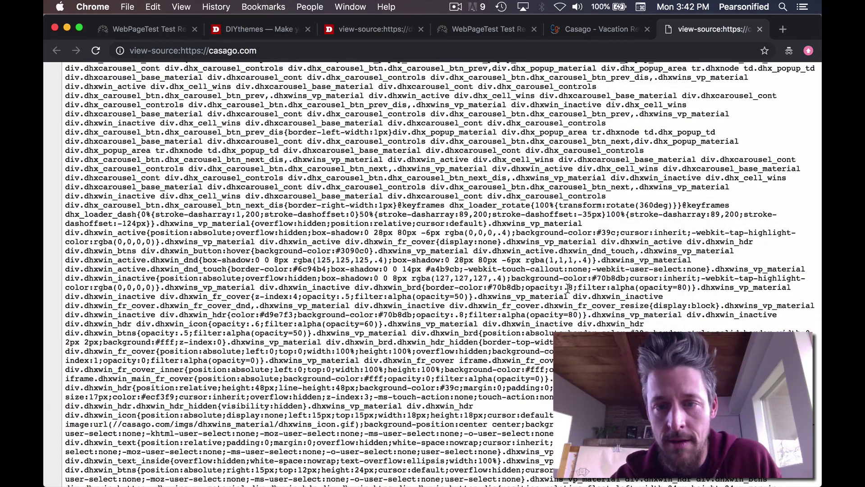
- Highlight casago.com's Document Complete and Fully Loaded row, then switch to the diythemes.com tab
{"action": "left_click", "coordinate": [464, 34]}
{"action": "scroll", "coordinate": [467, 135], "scroll_direction": "down", "scroll_amount": 2}
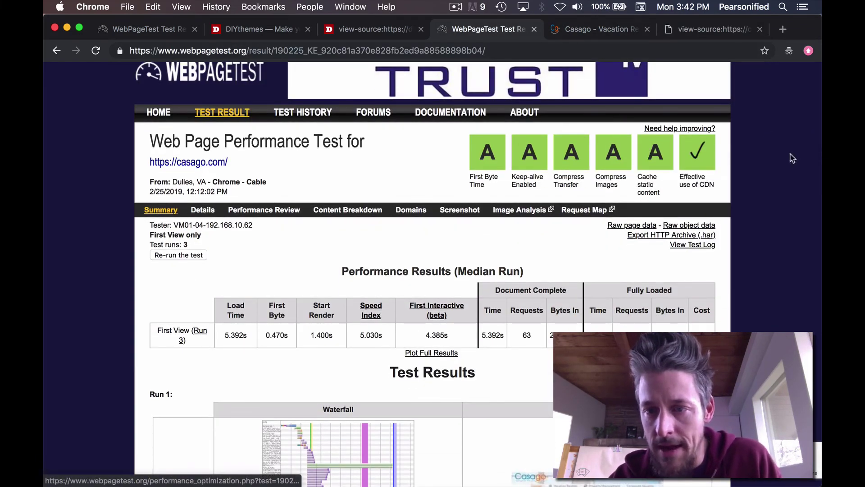
{"action": "scroll", "coordinate": [647, 230], "scroll_direction": "down", "scroll_amount": 3}
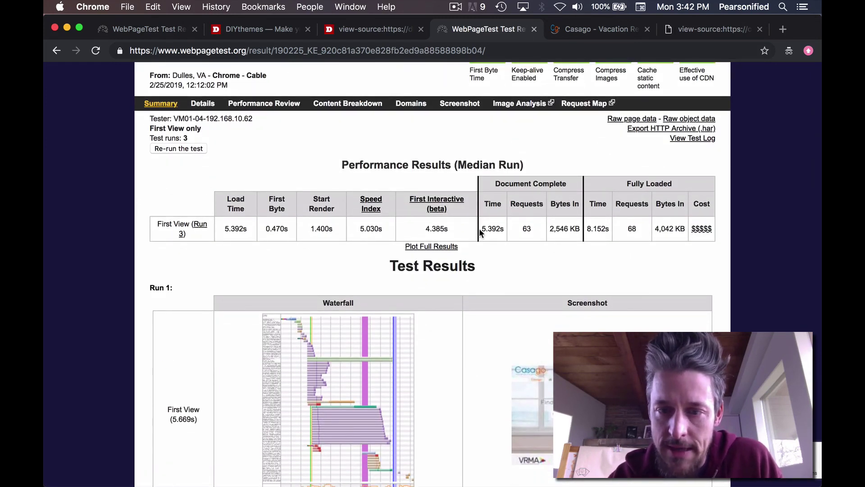
{"action": "left_click_drag", "start_coordinate": [482, 230], "coordinate": [711, 229]}
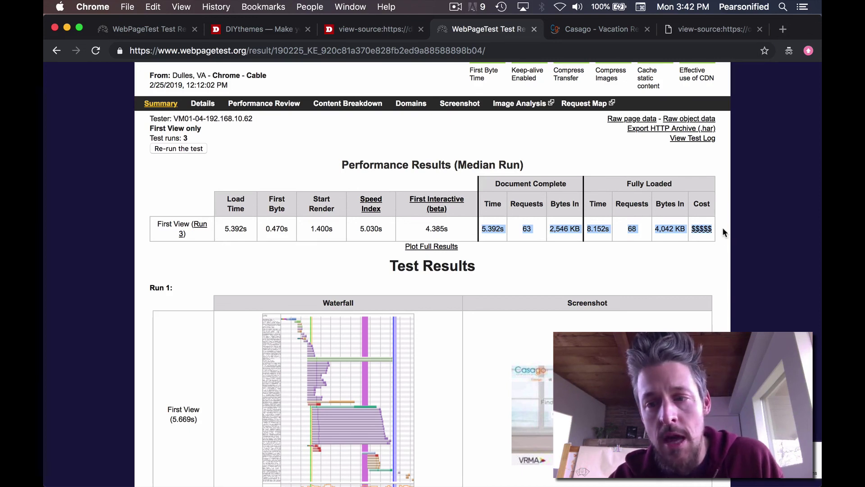
{"action": "left_click", "coordinate": [641, 259]}
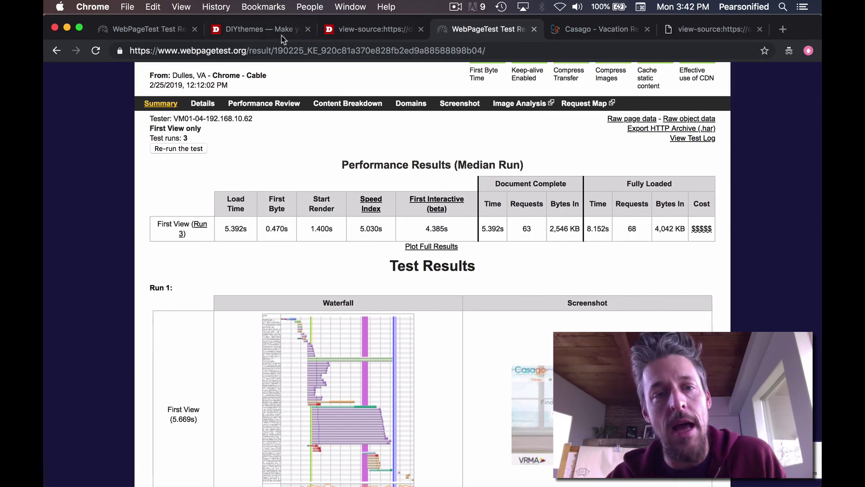
{"action": "left_click", "coordinate": [354, 28]}
{"action": "left_click", "coordinate": [246, 28]}
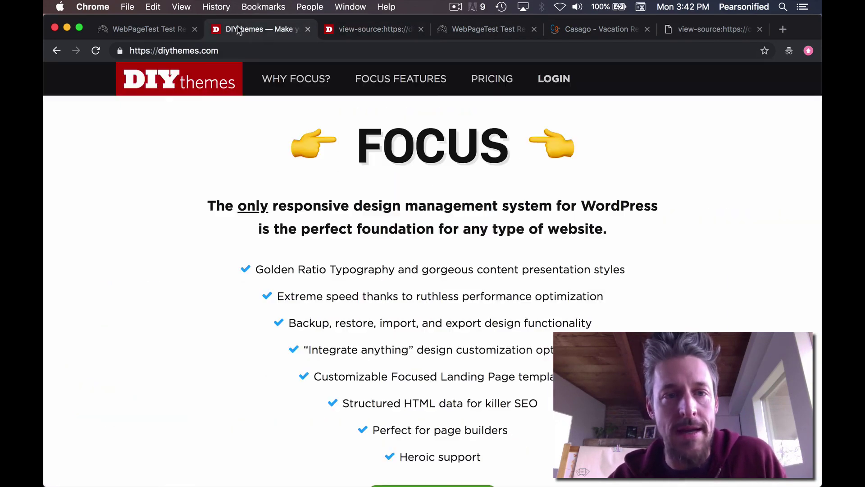
{"action": "left_click", "coordinate": [162, 30]}
{"action": "left_click_drag", "start_coordinate": [487, 326], "coordinate": [701, 327]}
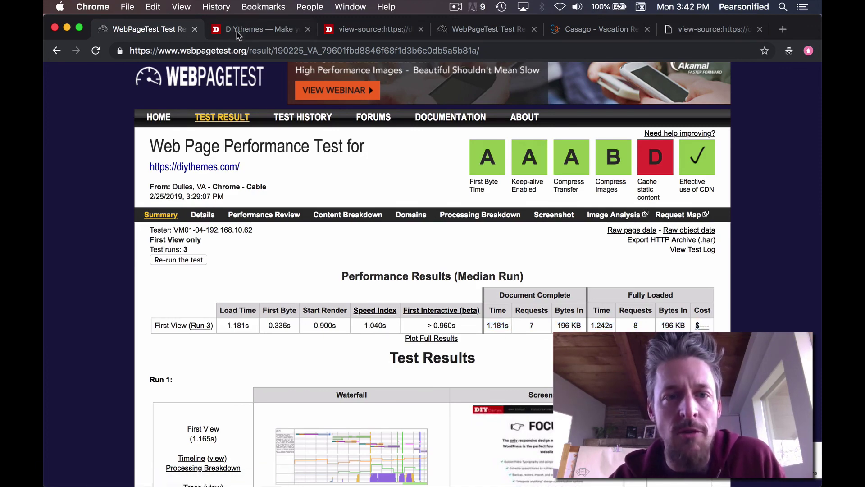
{"action": "left_click", "coordinate": [240, 32]}
{"action": "scroll", "coordinate": [348, 248], "scroll_direction": "down", "scroll_amount": 10}
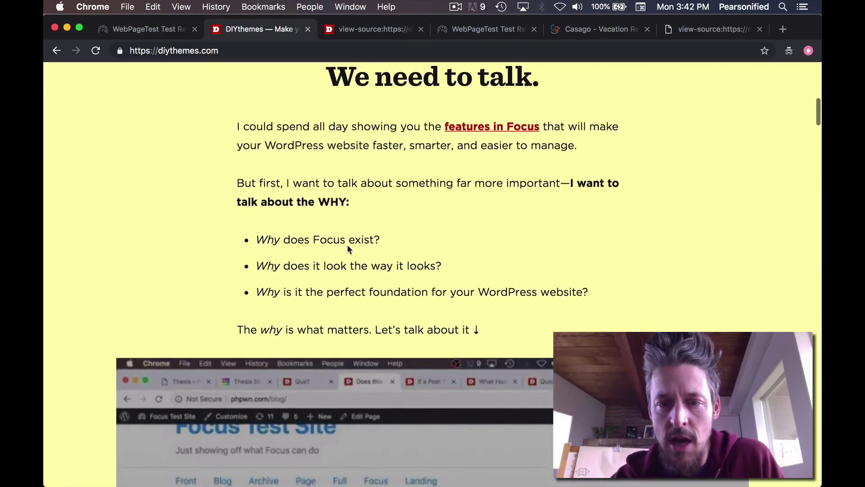
{"action": "scroll", "coordinate": [478, 347], "scroll_direction": "down", "scroll_amount": 20}
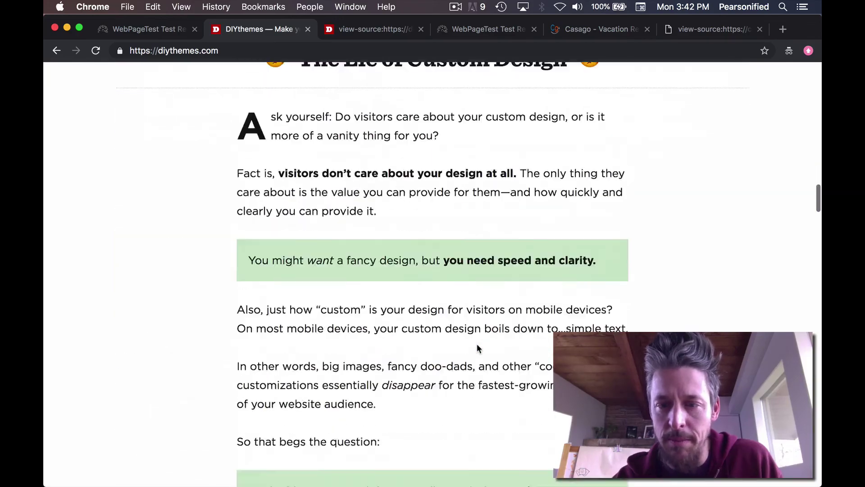
{"action": "scroll", "coordinate": [477, 345], "scroll_direction": "down", "scroll_amount": 20}
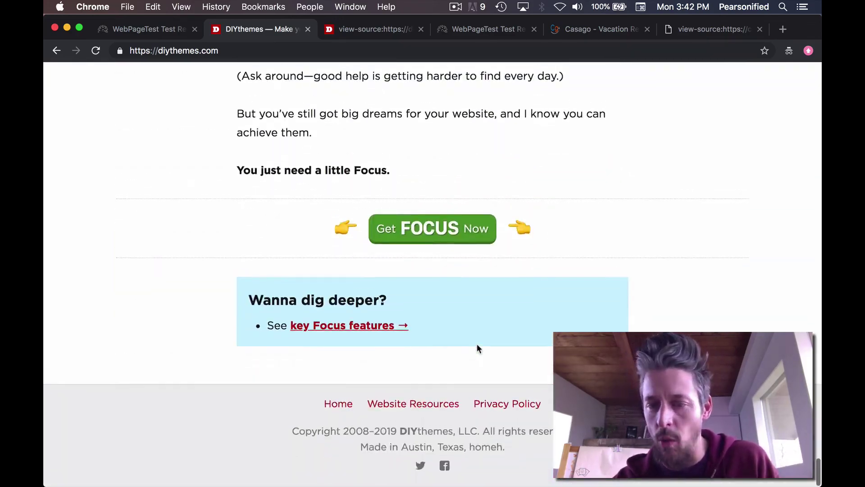
{"action": "scroll", "coordinate": [476, 346], "scroll_direction": "up", "scroll_amount": 20}
{"action": "scroll", "coordinate": [477, 343], "scroll_direction": "up", "scroll_amount": 15}
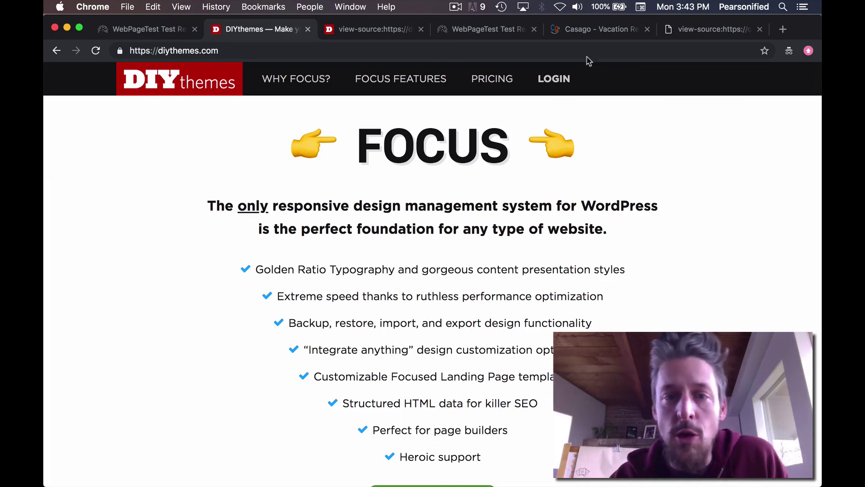
{"action": "left_click", "coordinate": [466, 34]}
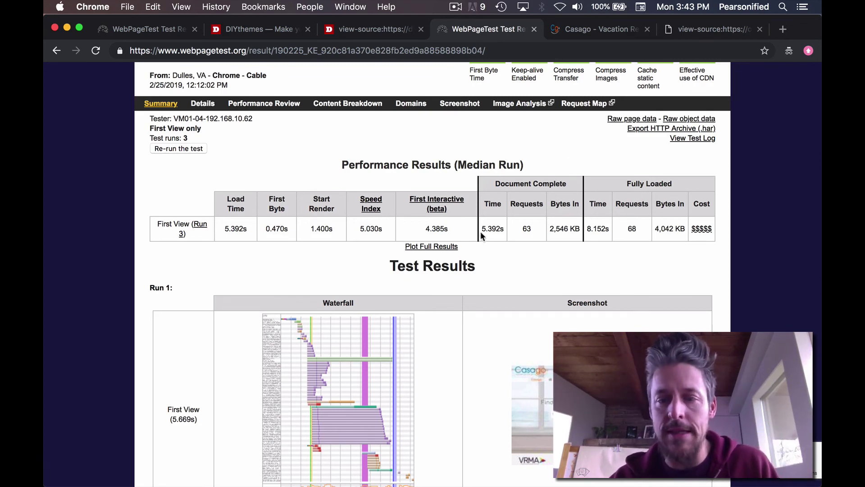
- Highlight casago's Document Complete and Fully Loaded values, then go to the DIYthemes homepage
{"action": "left_click_drag", "start_coordinate": [482, 232], "coordinate": [719, 234]}
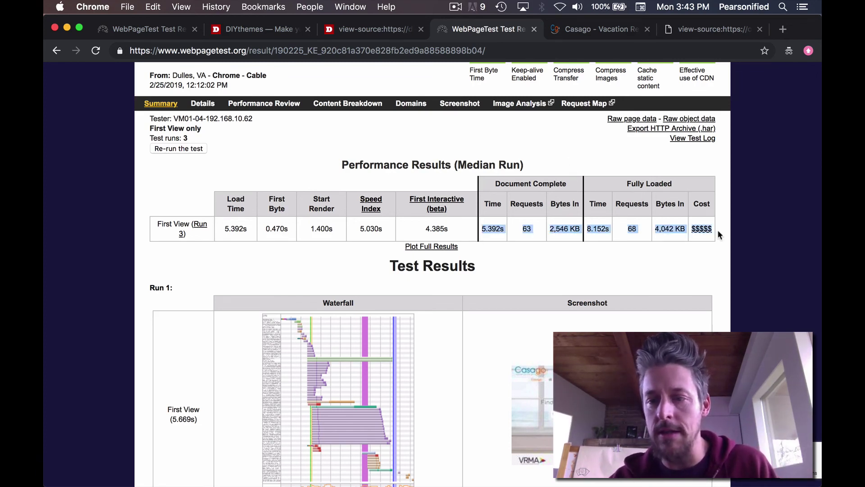
{"action": "left_click", "coordinate": [694, 263]}
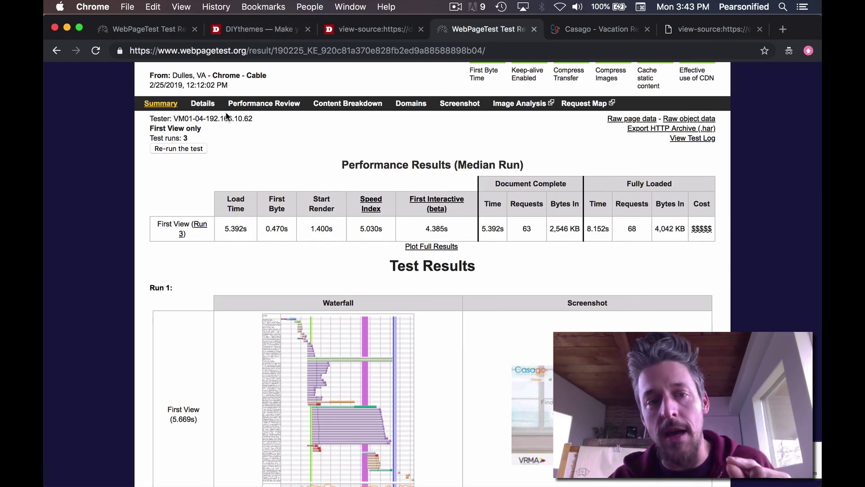
{"action": "left_click", "coordinate": [258, 31]}
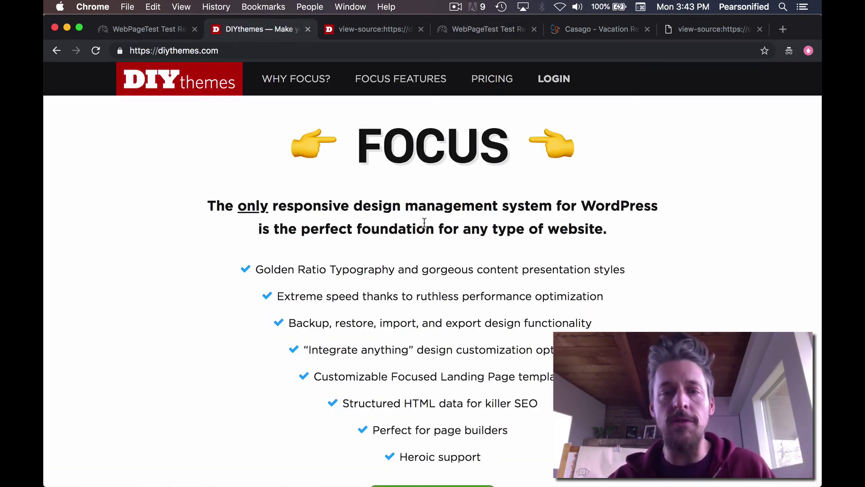